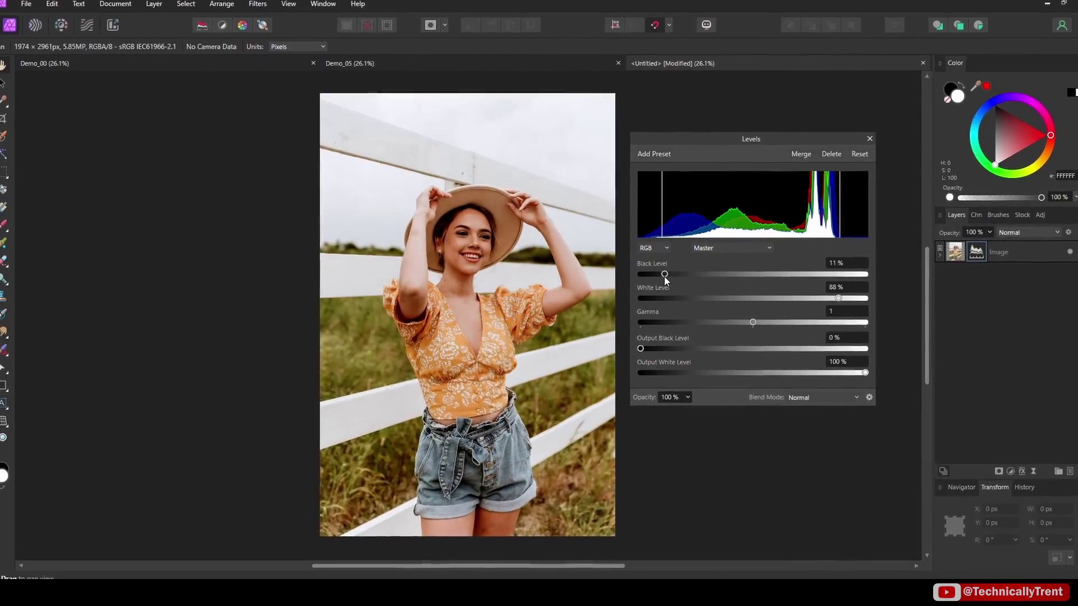
Fine-tune the Black Level and raise the White Level in the Levels adjustment of the woman-with-hat photo
{"action": "left_click_drag", "start_coordinate": [663, 277], "coordinate": [658, 275]}
{"action": "mouse_move", "coordinate": [832, 298]}
{"action": "left_mouse_down"}
{"action": "mouse_move", "coordinate": [865, 298]}
{"action": "mouse_move", "coordinate": [852, 298]}
{"action": "left_mouse_up"}
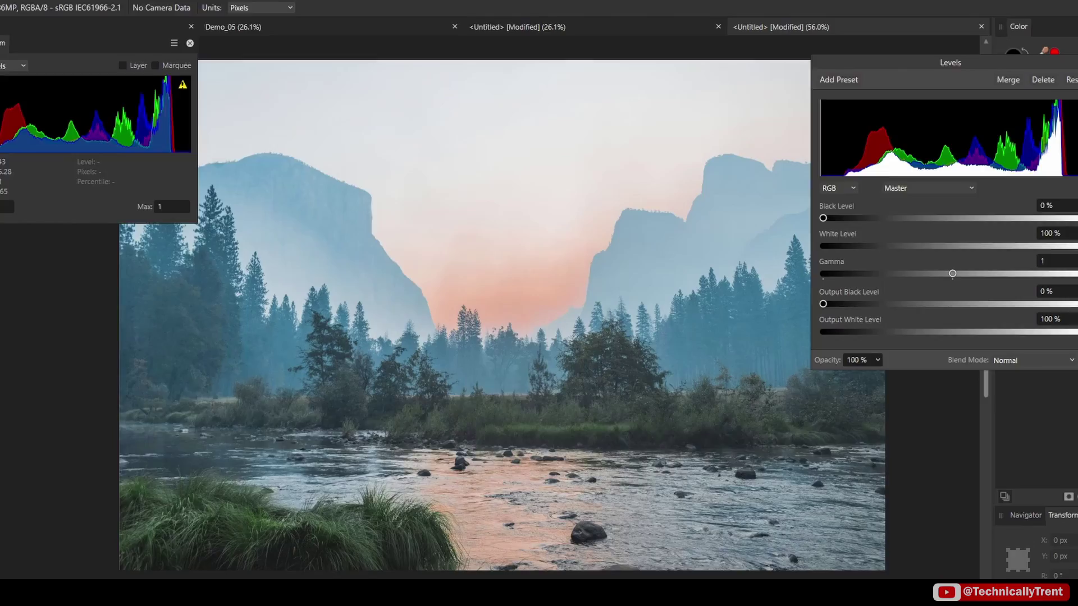
Raise the Black Level and lower the White Level of the hazy valley photo to strengthen its contrast
{"action": "left_click_drag", "start_coordinate": [823, 218], "coordinate": [874, 219]}
{"action": "left_click_drag", "start_coordinate": [1077, 246], "coordinate": [1030, 246]}
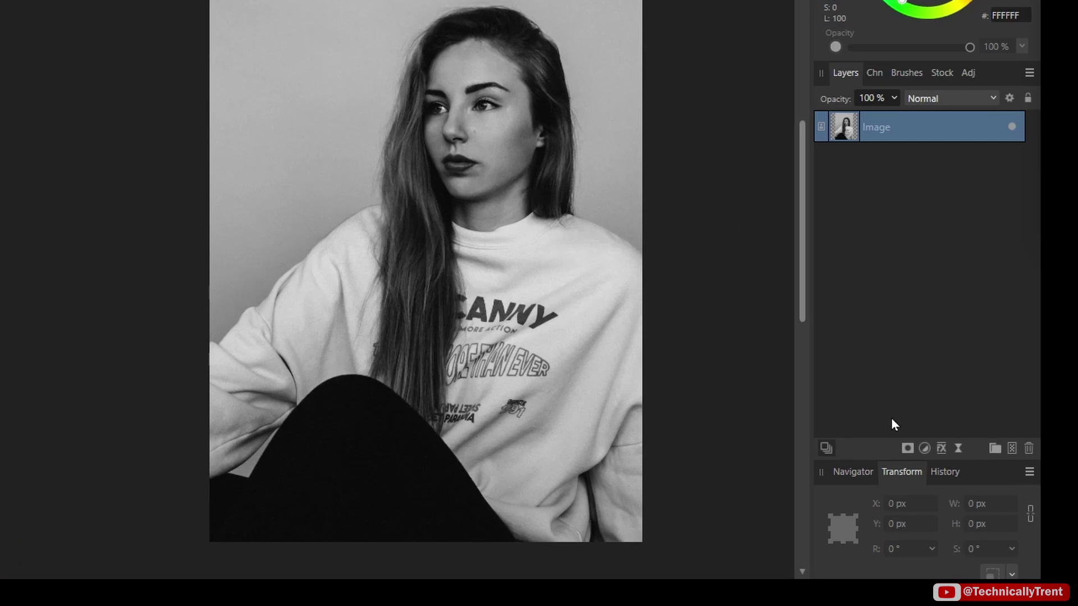
Add a Levels adjustment to the black-and-white portrait
{"action": "left_click", "coordinate": [924, 449]}
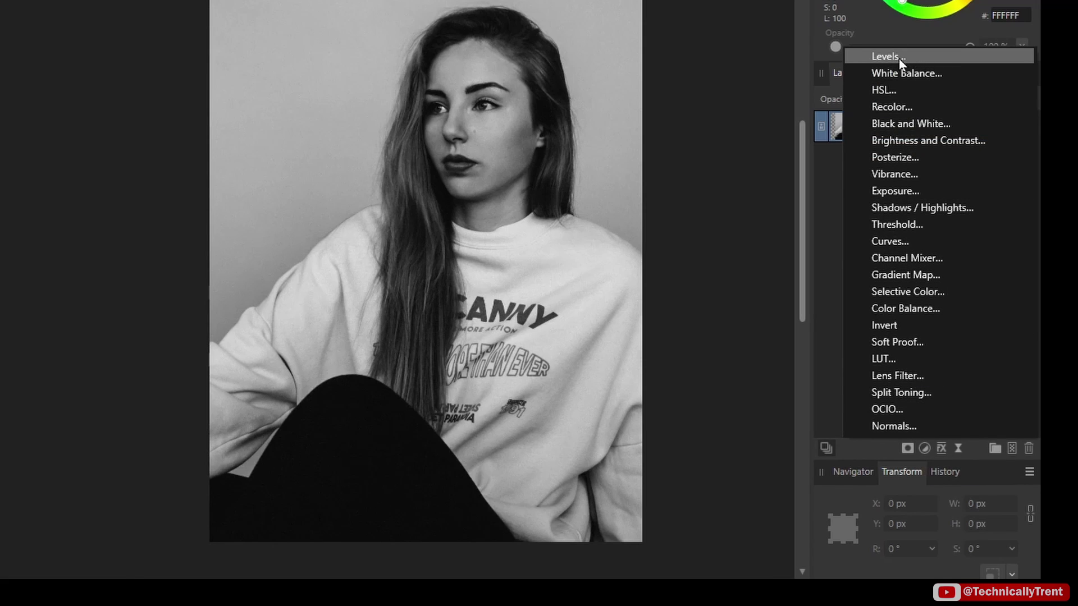
{"action": "left_click", "coordinate": [893, 57]}
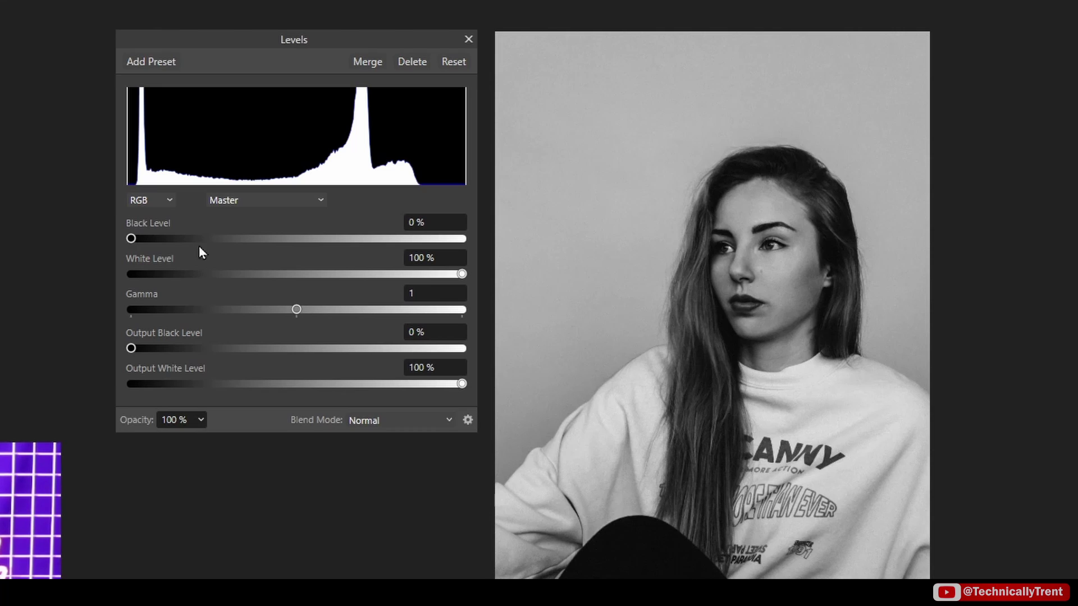
Try the portrait's Levels sliders, lower the Output White Level to 50%, and undo that change
{"action": "mouse_move", "coordinate": [133, 237]}
{"action": "left_mouse_down"}
{"action": "mouse_move", "coordinate": [323, 256]}
{"action": "mouse_move", "coordinate": [118, 241]}
{"action": "left_mouse_up"}
{"action": "mouse_move", "coordinate": [461, 274]}
{"action": "left_mouse_down"}
{"action": "mouse_move", "coordinate": [230, 275]}
{"action": "mouse_move", "coordinate": [401, 275]}
{"action": "mouse_move", "coordinate": [461, 287]}
{"action": "left_mouse_up"}
{"action": "mouse_move", "coordinate": [296, 313]}
{"action": "left_mouse_down"}
{"action": "mouse_move", "coordinate": [196, 315]}
{"action": "mouse_move", "coordinate": [296, 317]}
{"action": "left_mouse_up"}
{"action": "left_click_drag", "start_coordinate": [135, 349], "coordinate": [99, 358]}
{"action": "left_click_drag", "start_coordinate": [466, 388], "coordinate": [297, 396]}
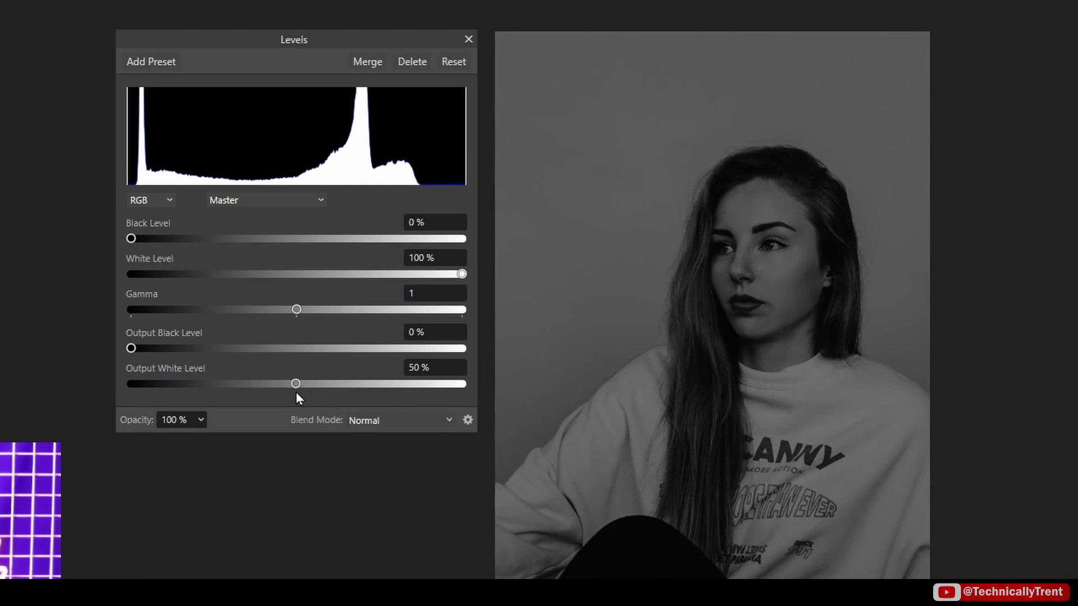
{"action": "key", "text": "ctrl+z"}
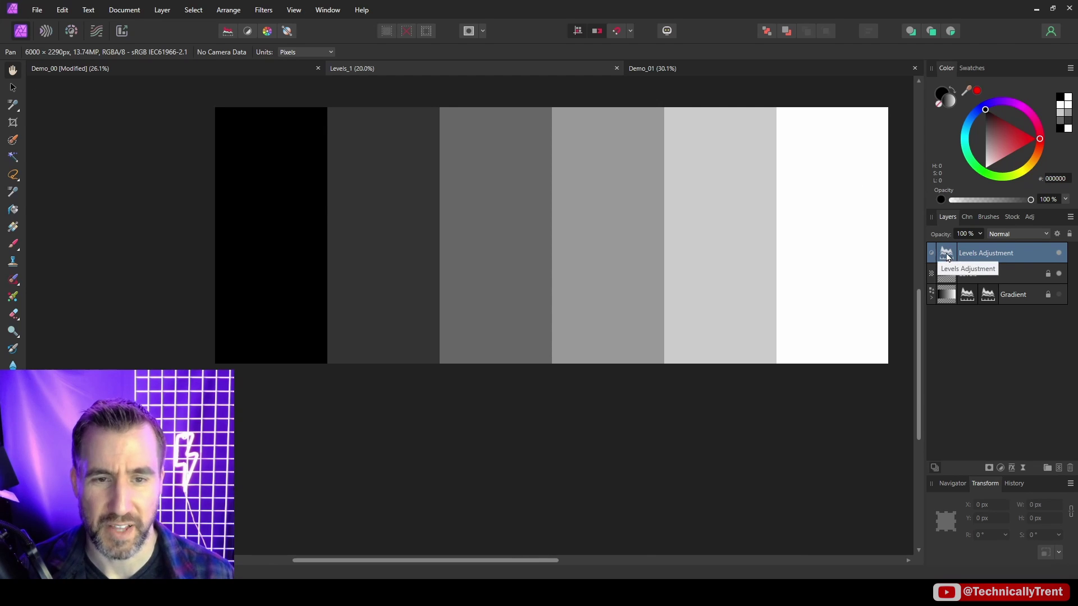
Open the grey-bar chart's Levels adjustment, test the Black Level at 5%, 25% and 100%, and return it to 0%
{"action": "double_click", "coordinate": [947, 256]}
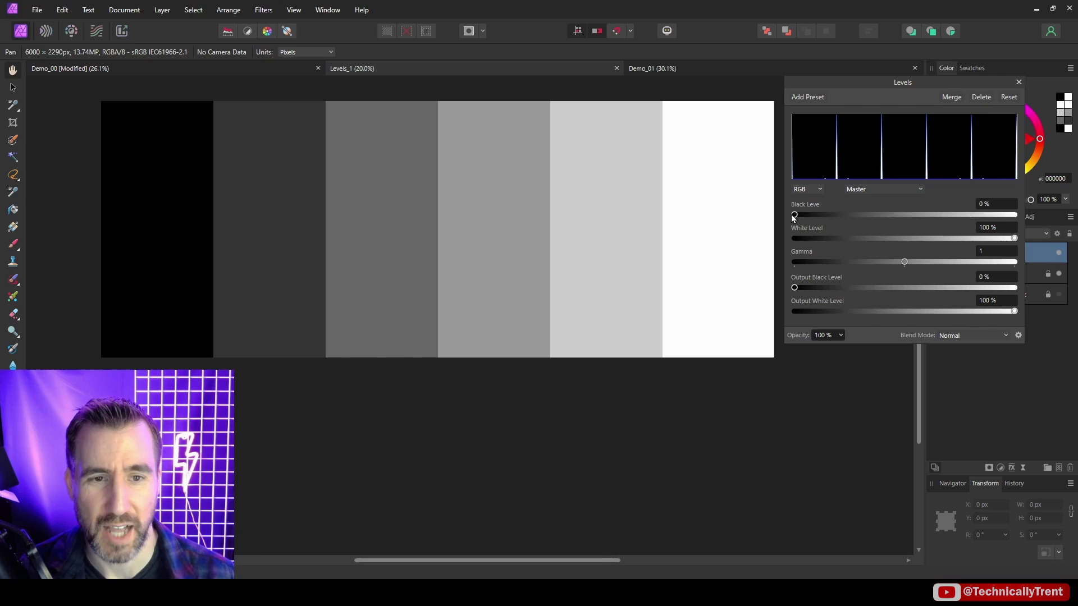
{"action": "left_click_drag", "start_coordinate": [793, 218], "coordinate": [808, 220]}
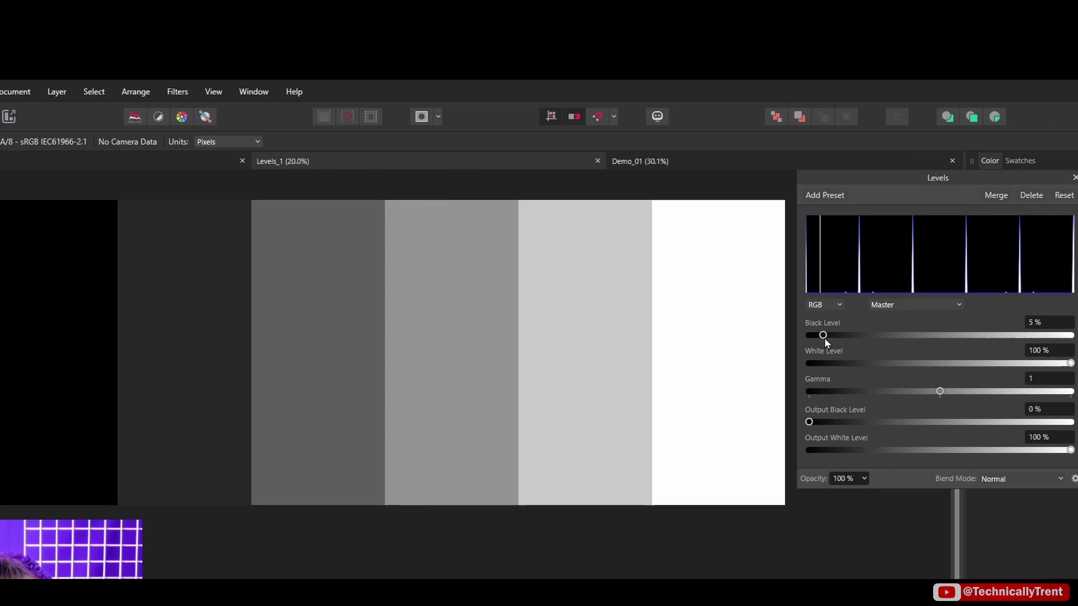
{"action": "left_click_drag", "start_coordinate": [823, 339], "coordinate": [873, 348]}
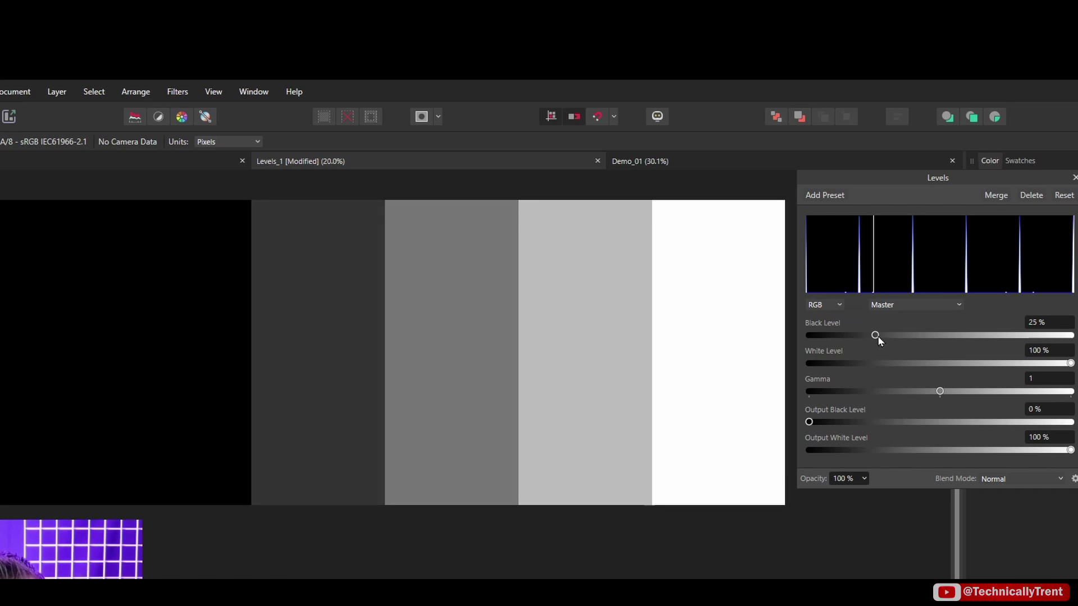
{"action": "left_click_drag", "start_coordinate": [878, 338], "coordinate": [964, 359]}
{"action": "left_click_drag", "start_coordinate": [967, 359], "coordinate": [1068, 378]}
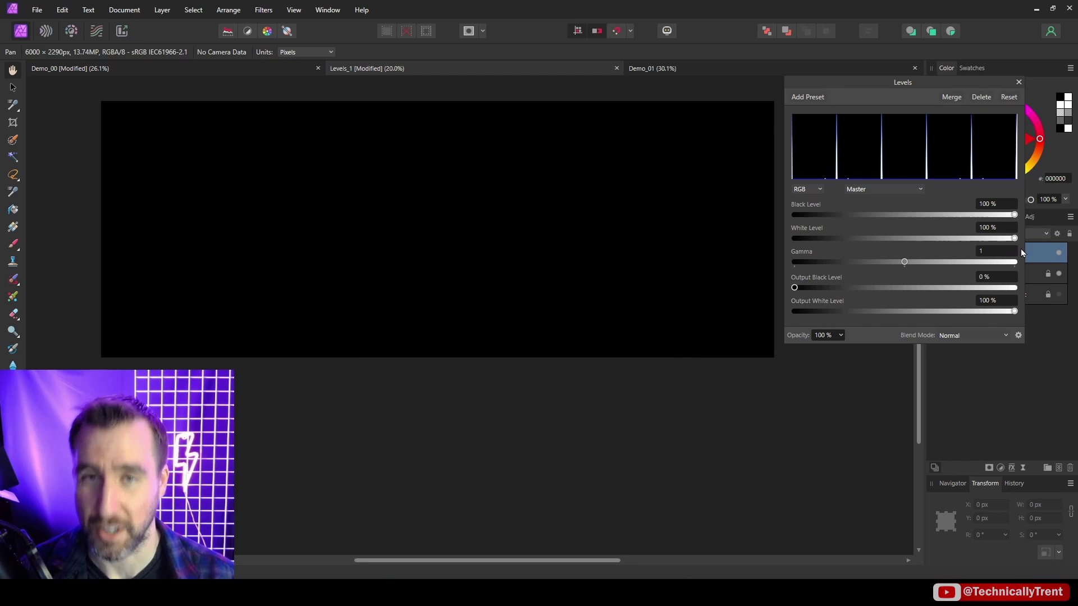
{"action": "left_click_drag", "start_coordinate": [1014, 214], "coordinate": [794, 219]}
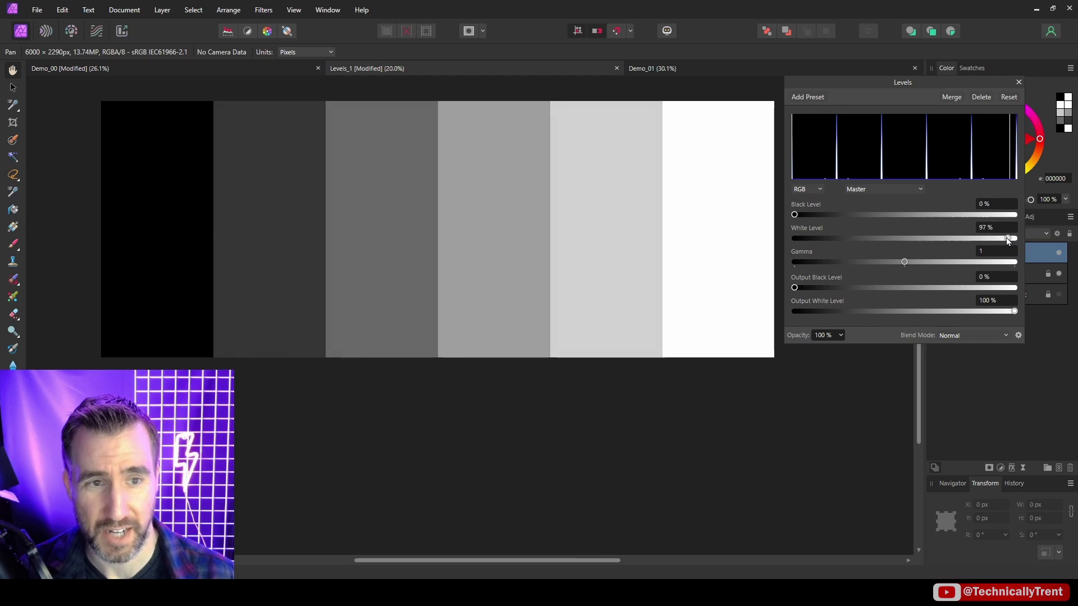
Test the White Level and Black Level separately on the grey bars, ending with the White Level at 53%
{"action": "left_click_drag", "start_coordinate": [1001, 240], "coordinate": [835, 241]}
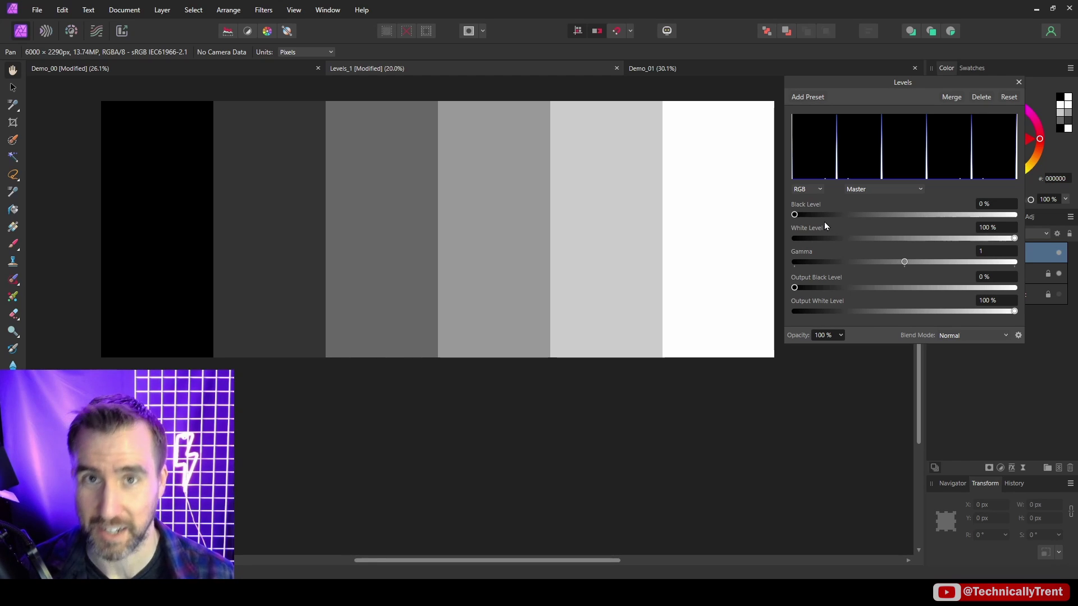
{"action": "left_click_drag", "start_coordinate": [800, 216], "coordinate": [982, 235]}
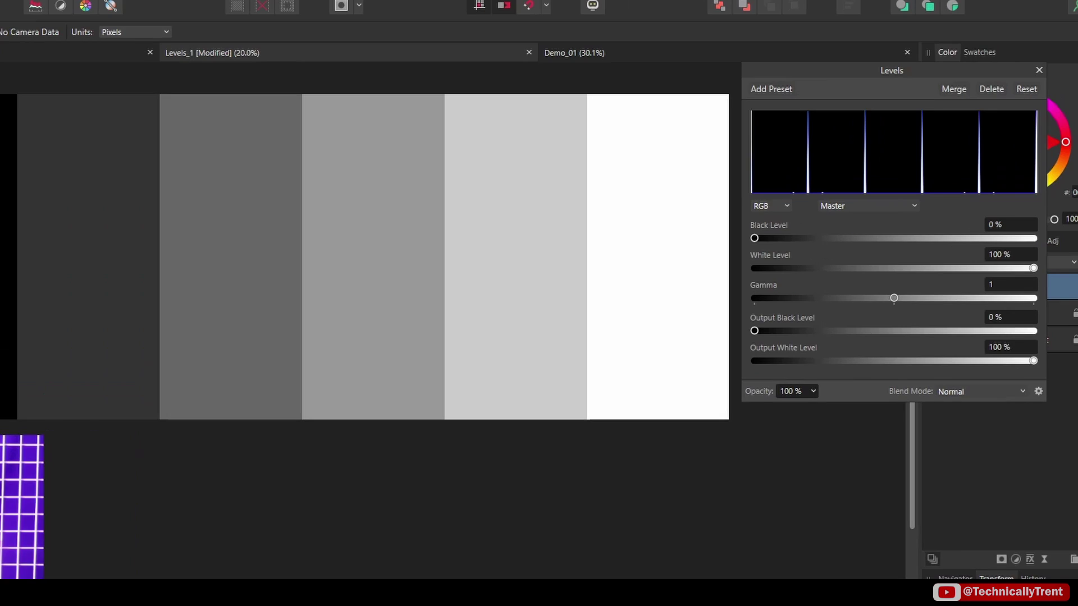
{"action": "left_click_drag", "start_coordinate": [1033, 268], "coordinate": [904, 270]}
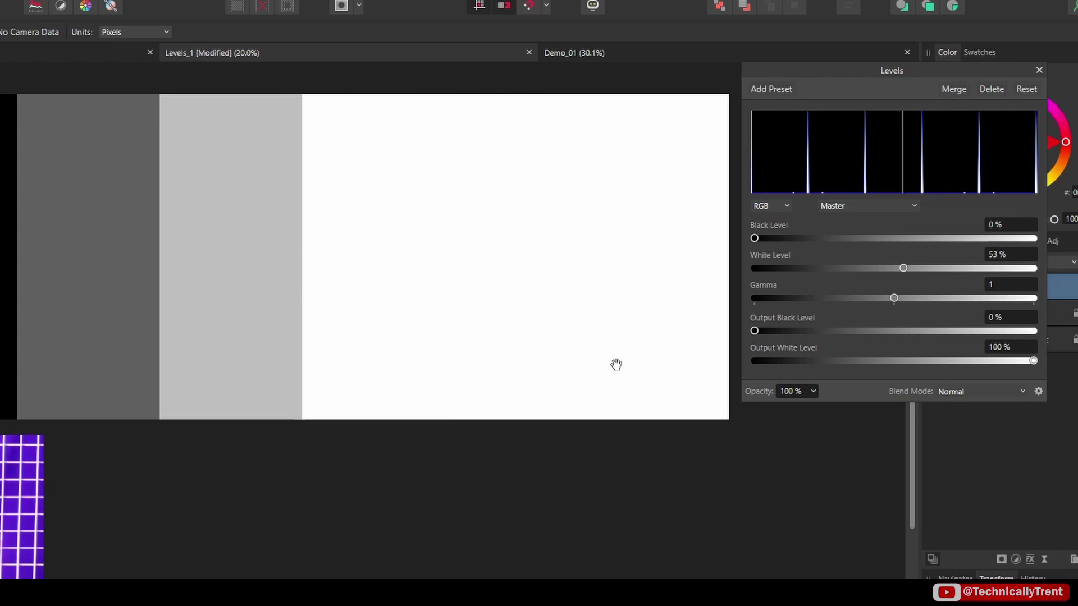
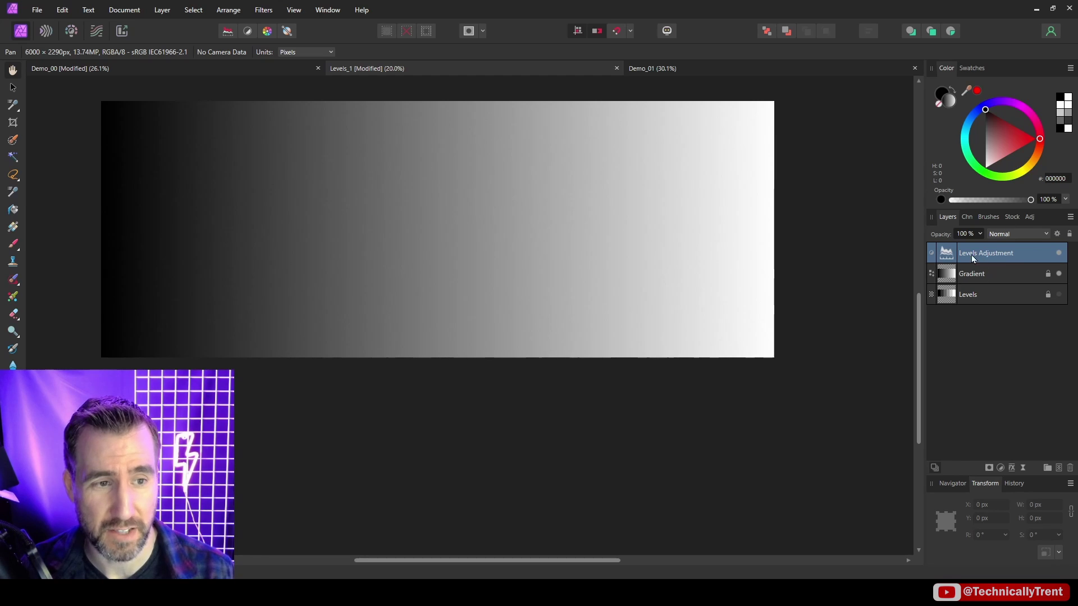
Open the gradient's Levels adjustment and move the Black Level and White Level toward each other near the middle tones
{"action": "double_click", "coordinate": [948, 253]}
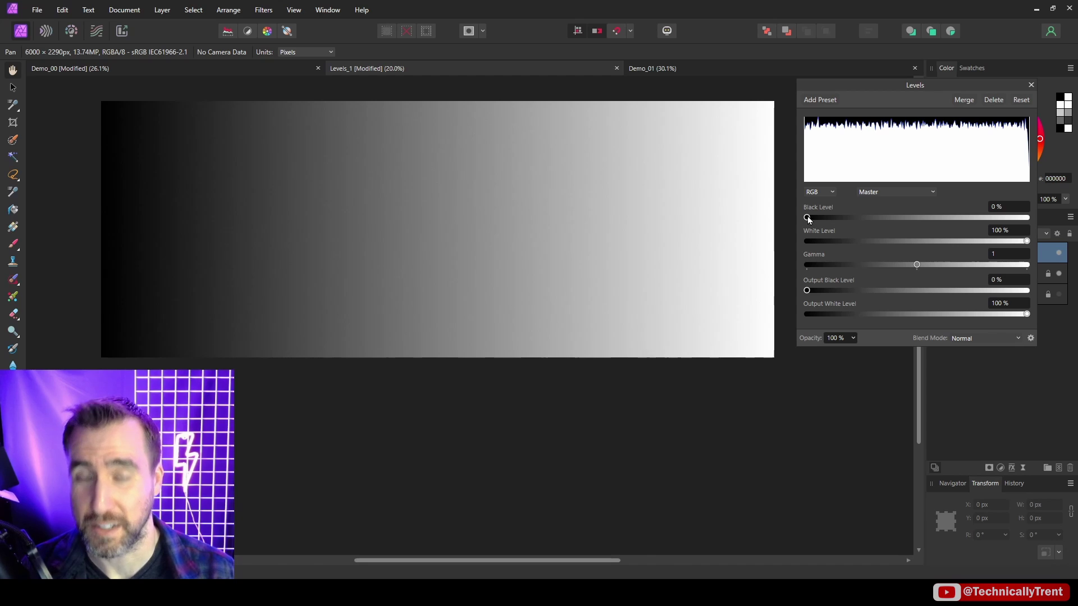
{"action": "mouse_move", "coordinate": [814, 219]}
{"action": "left_mouse_down"}
{"action": "mouse_move", "coordinate": [1040, 248]}
{"action": "mouse_move", "coordinate": [806, 218]}
{"action": "left_mouse_up"}
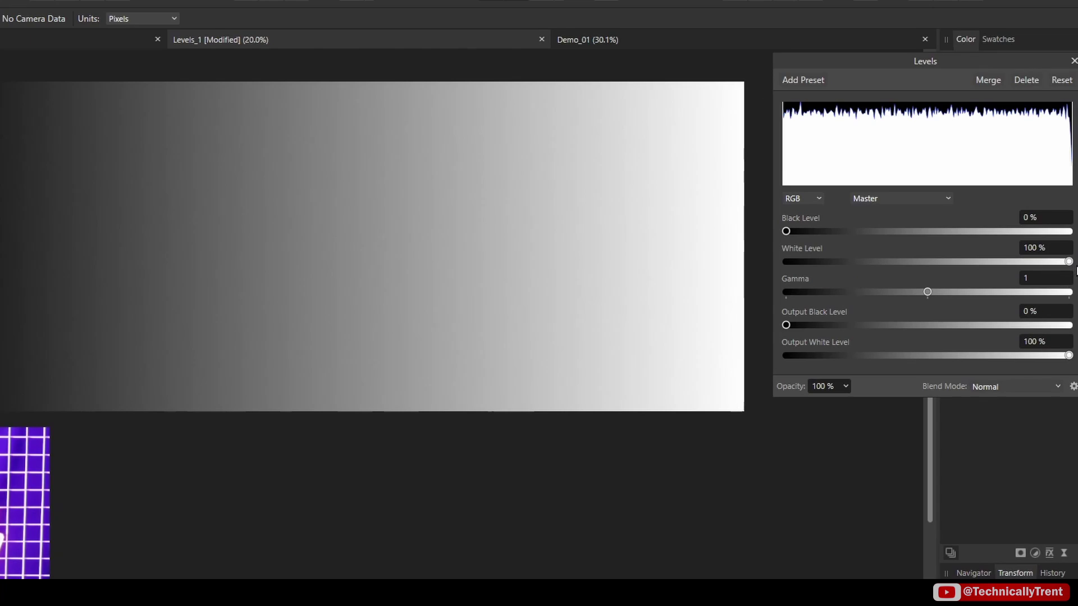
{"action": "left_click_drag", "start_coordinate": [1068, 261], "coordinate": [828, 262]}
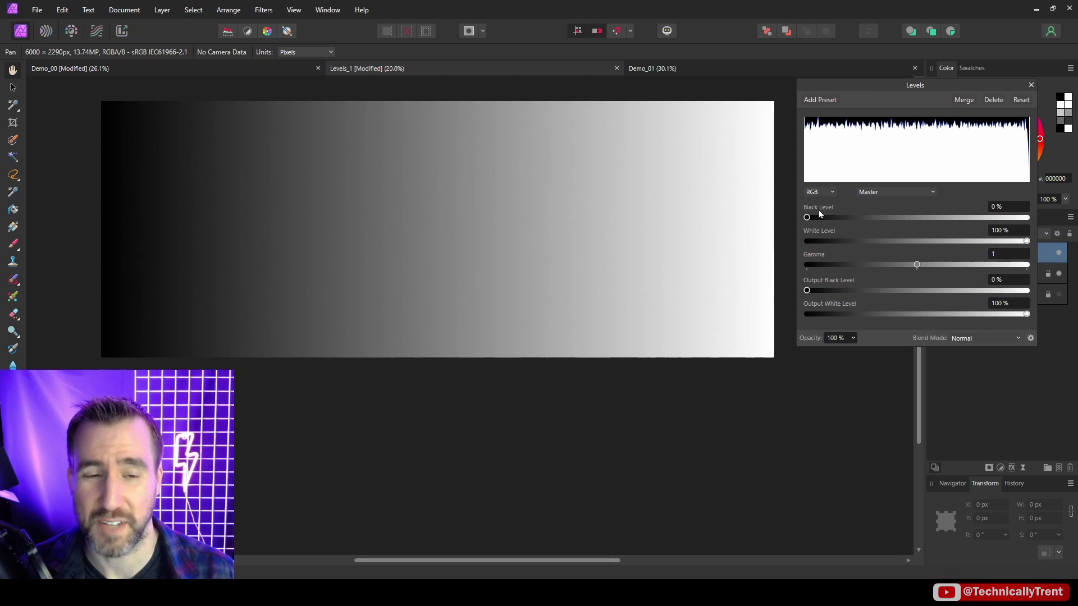
{"action": "left_click_drag", "start_coordinate": [815, 221], "coordinate": [888, 227]}
{"action": "left_click_drag", "start_coordinate": [1027, 241], "coordinate": [896, 242]}
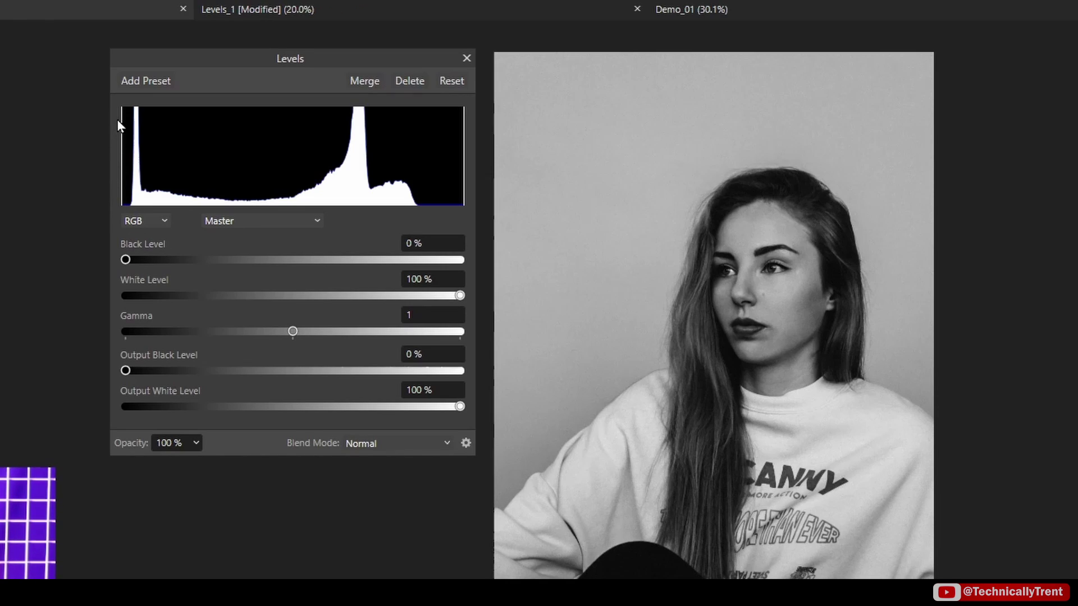
Keep the portrait's Black Level at 0% and sample the RGB values of the dark clothing with the color picker
{"action": "left_click_drag", "start_coordinate": [144, 263], "coordinate": [114, 264]}
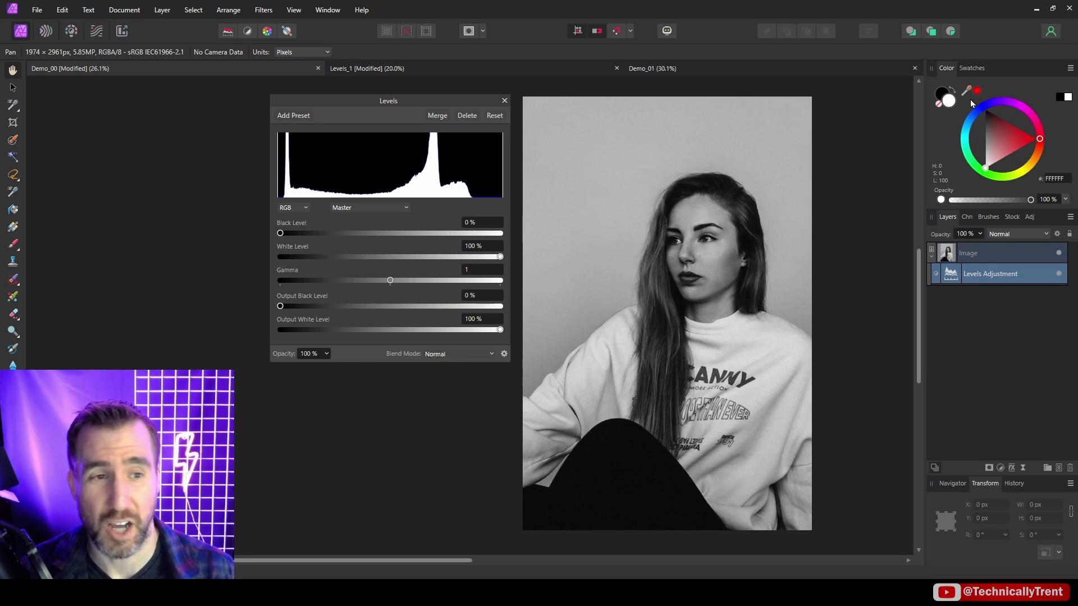
{"action": "left_click_drag", "start_coordinate": [966, 91], "coordinate": [618, 448]}
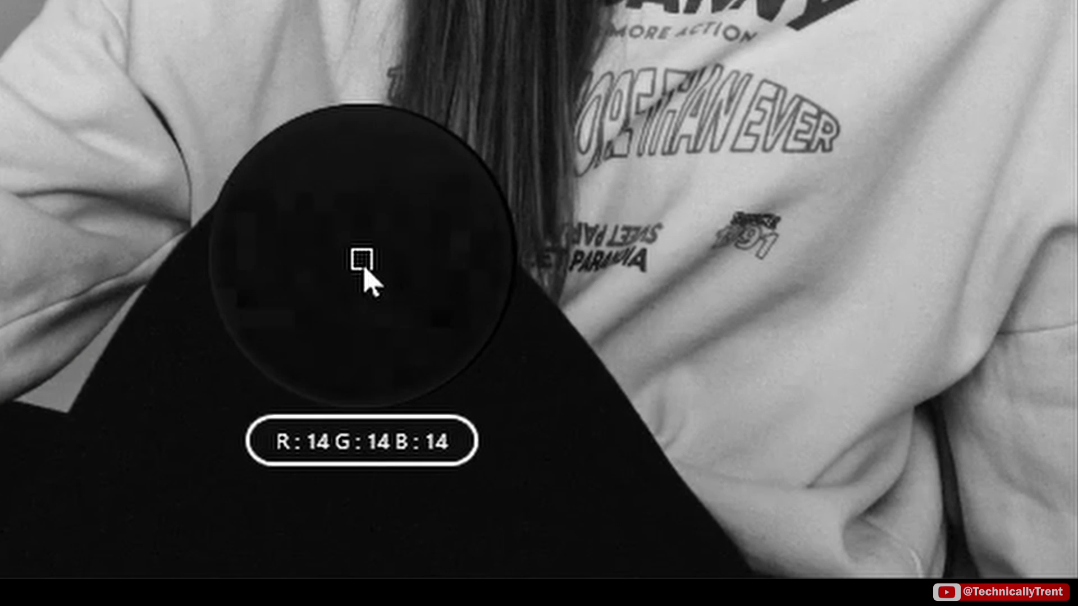
{"action": "left_click_drag", "start_coordinate": [365, 269], "coordinate": [451, 386]}
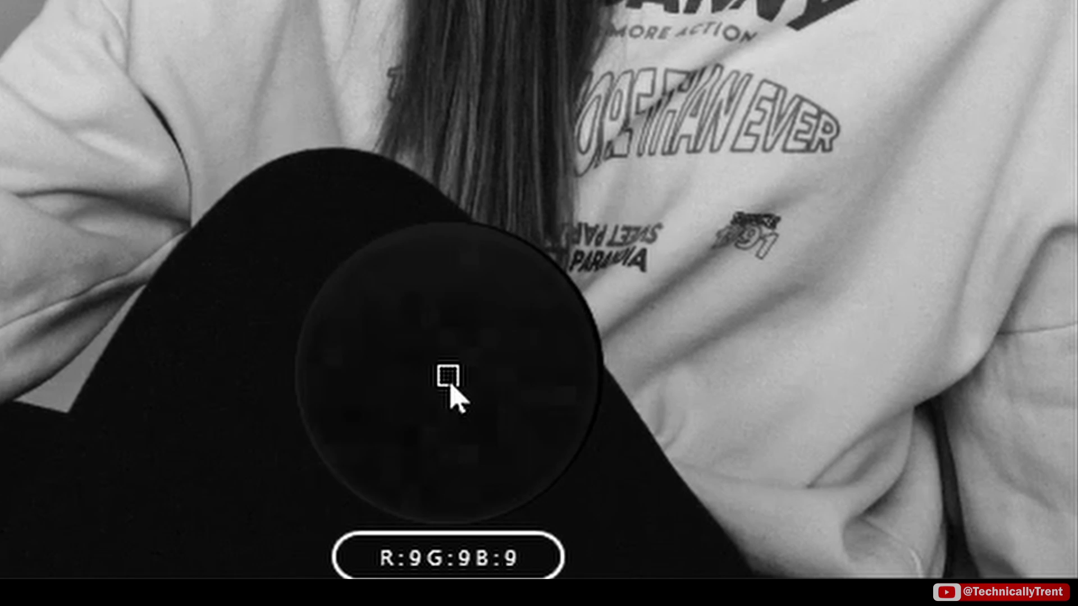
{"action": "left_click_drag", "start_coordinate": [451, 386], "coordinate": [450, 386]}
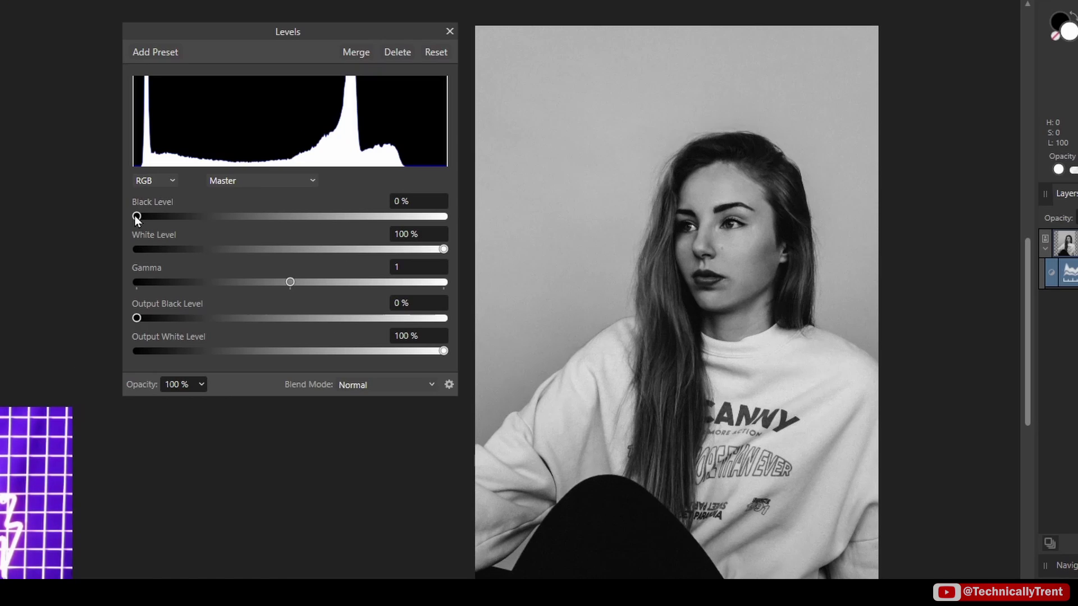
Set the portrait's Black Level to 8% and sample the dark clothing again with the color picker
{"action": "left_click_drag", "start_coordinate": [135, 216], "coordinate": [162, 218]}
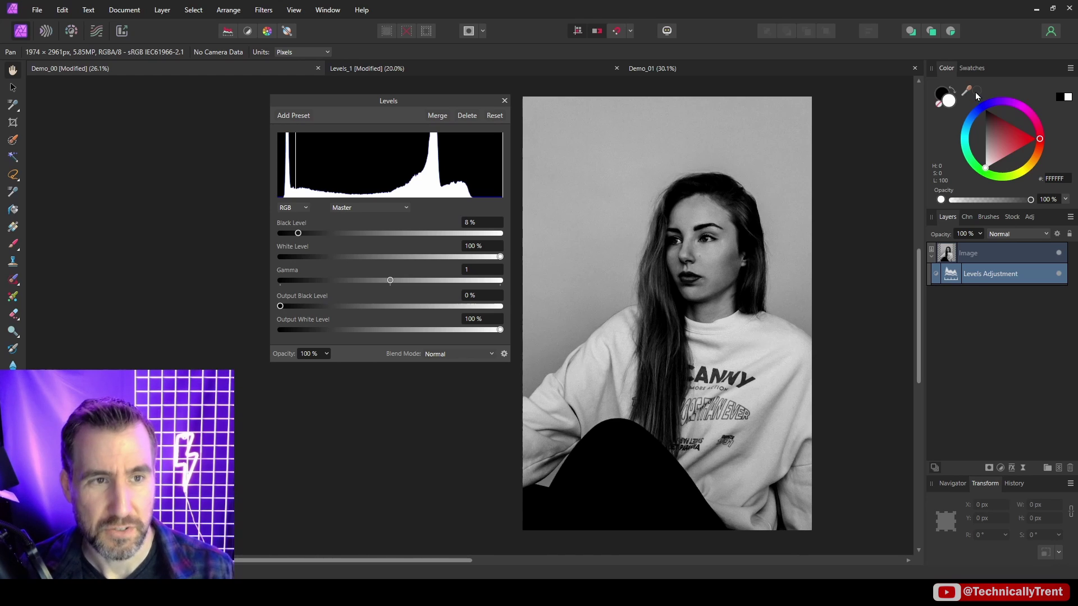
{"action": "left_click_drag", "start_coordinate": [967, 91], "coordinate": [652, 467]}
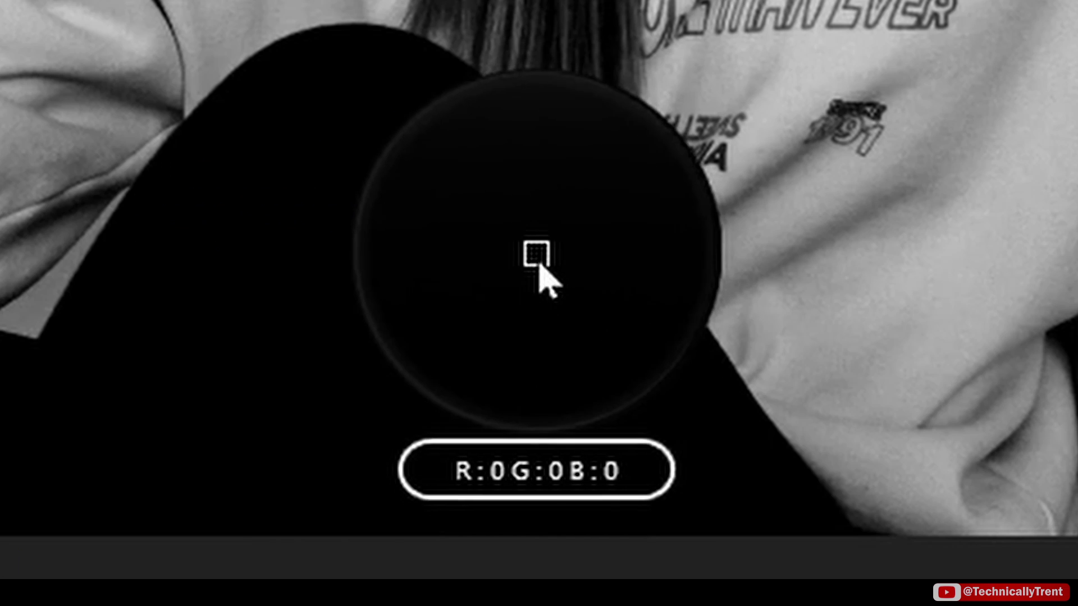
{"action": "left_click_drag", "start_coordinate": [536, 254], "coordinate": [232, 211]}
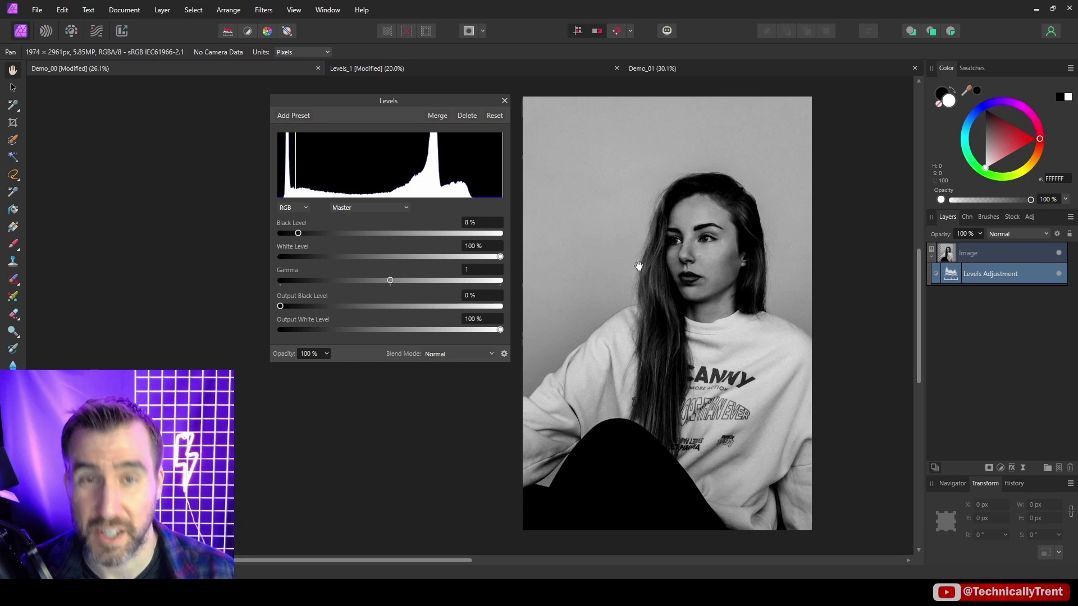
Test the portrait's White Level at 89%, 73% and 59%, and return it to 100%
{"action": "left_click_drag", "start_coordinate": [502, 257], "coordinate": [475, 259]}
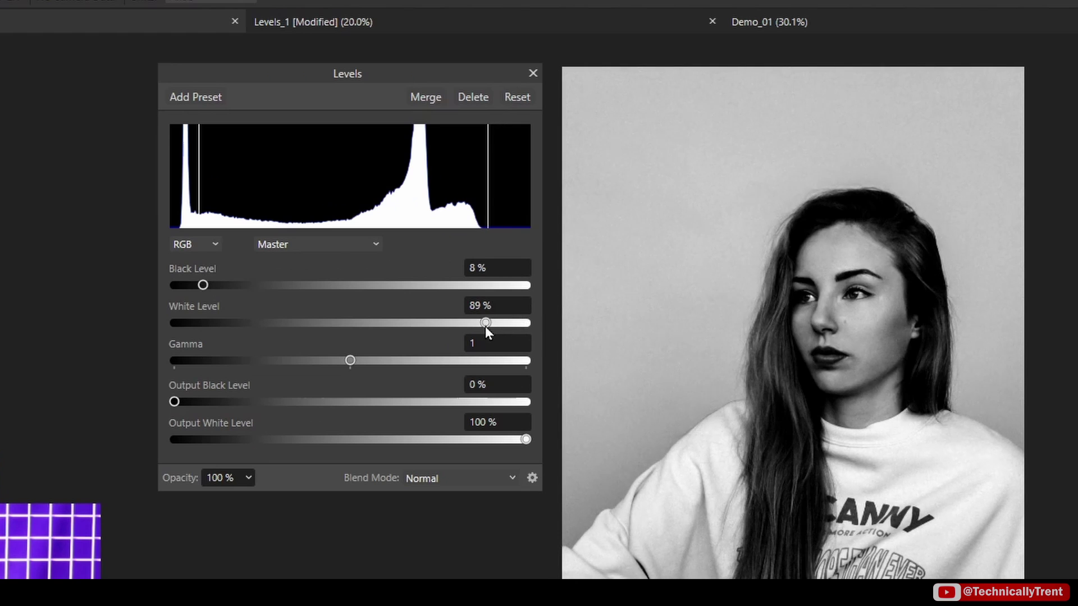
{"action": "left_click_drag", "start_coordinate": [485, 328], "coordinate": [432, 327]}
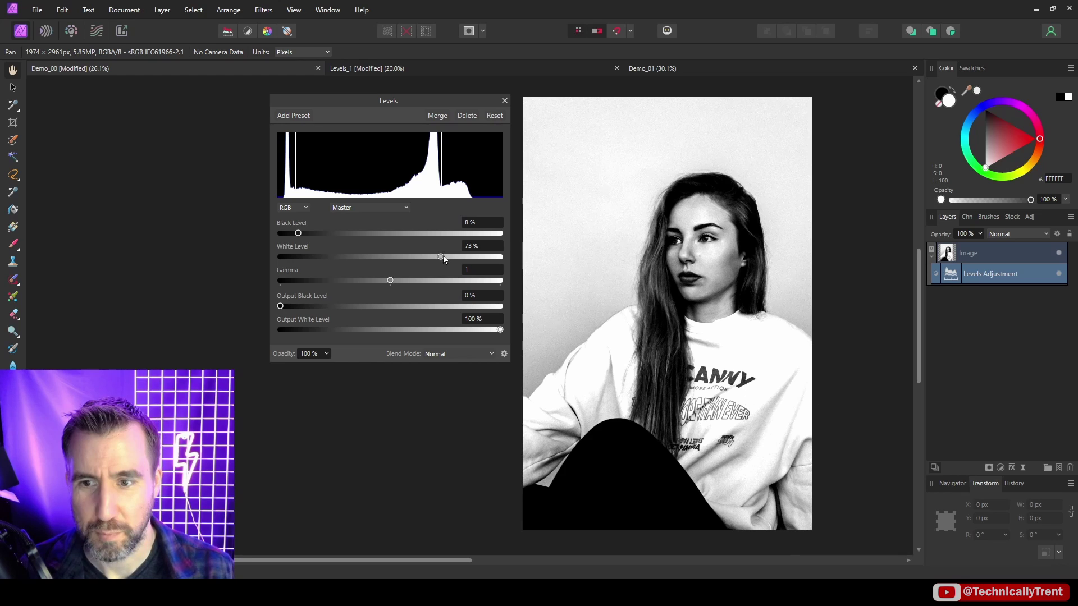
{"action": "left_click_drag", "start_coordinate": [441, 257], "coordinate": [410, 258]}
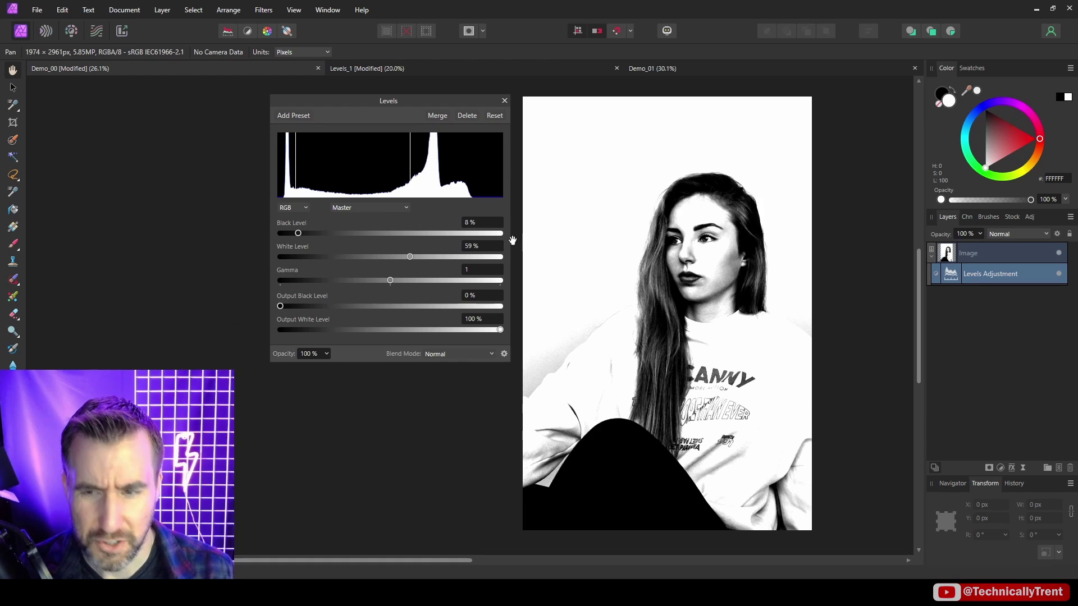
{"action": "left_click_drag", "start_coordinate": [409, 257], "coordinate": [498, 267]}
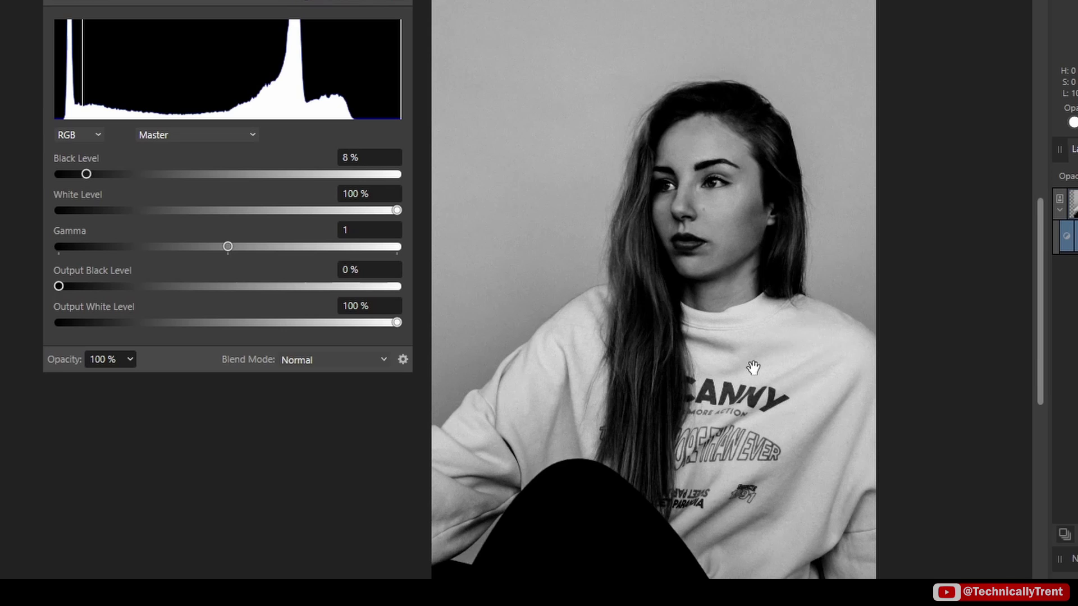
Lower the portrait's White Level to around the tall highlight peak in the histogram
{"action": "left_click_drag", "start_coordinate": [398, 211], "coordinate": [298, 211]}
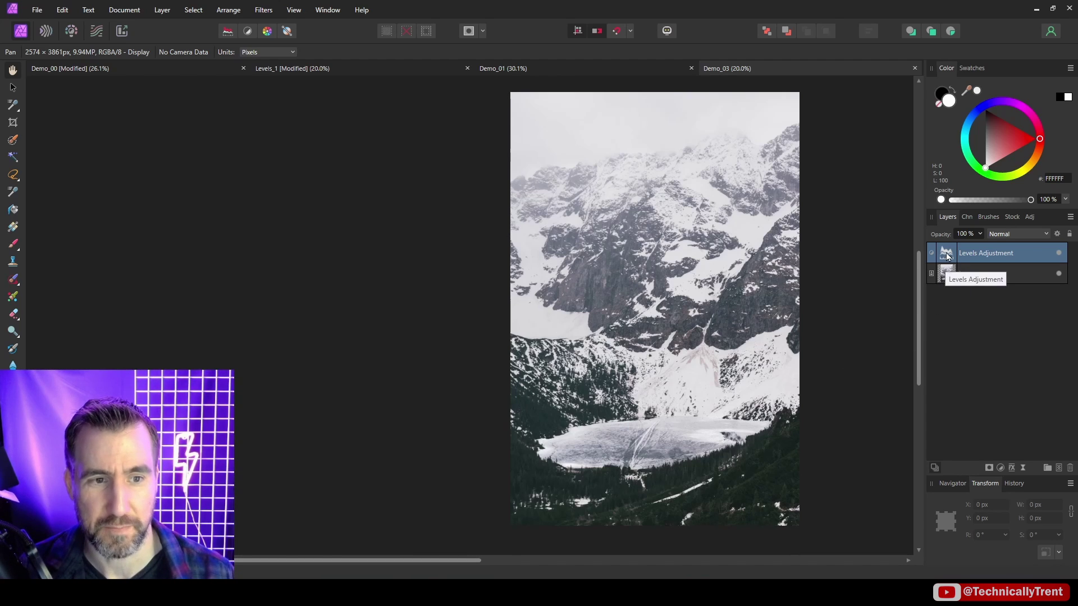
Open the snowy mountain photo's Levels adjustment and sample the RGB values of the bright sky and the dark trees
{"action": "double_click", "coordinate": [948, 256]}
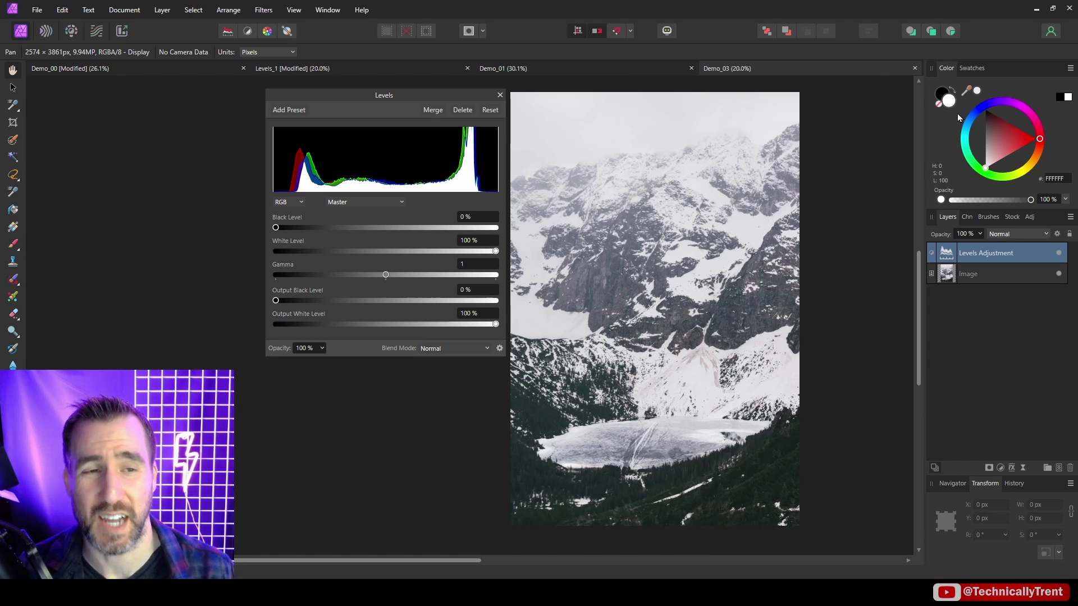
{"action": "left_click_drag", "start_coordinate": [966, 90], "coordinate": [648, 116]}
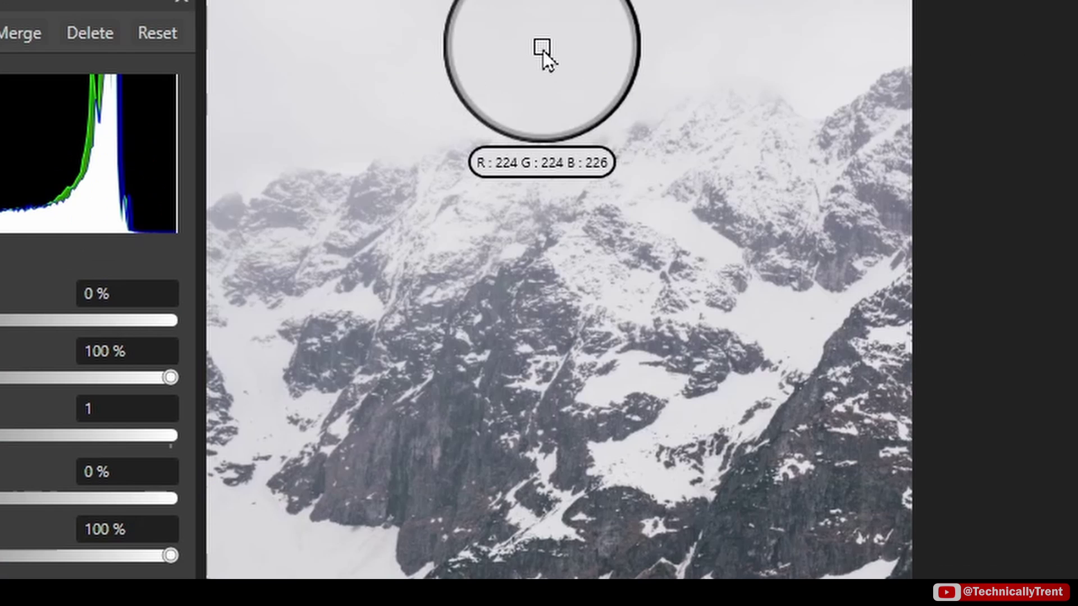
{"action": "left_click_drag", "start_coordinate": [543, 49], "coordinate": [772, 464]}
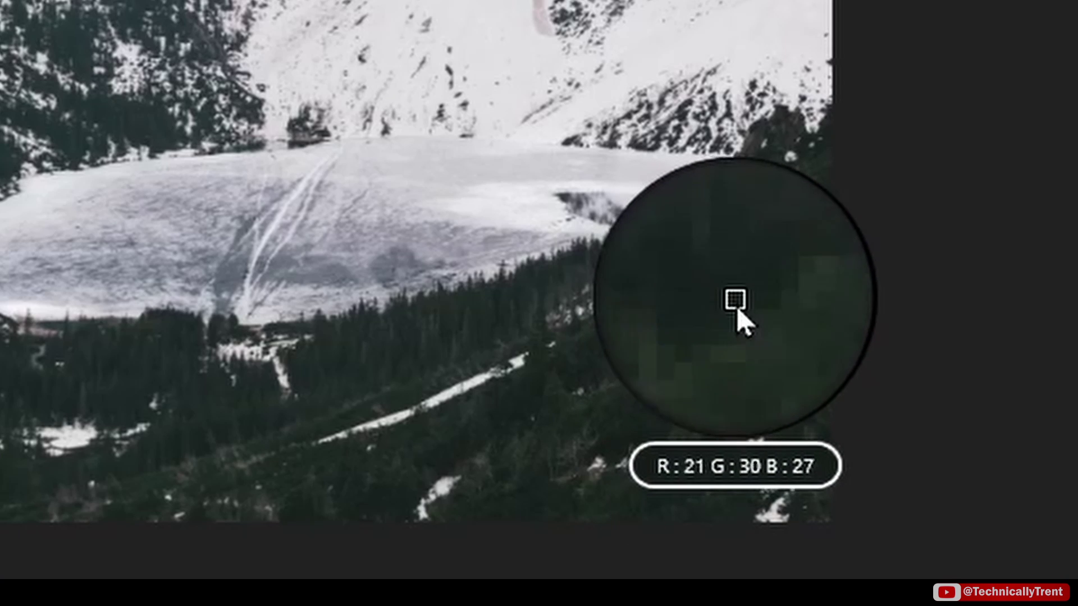
{"action": "left_click_drag", "start_coordinate": [737, 309], "coordinate": [739, 309]}
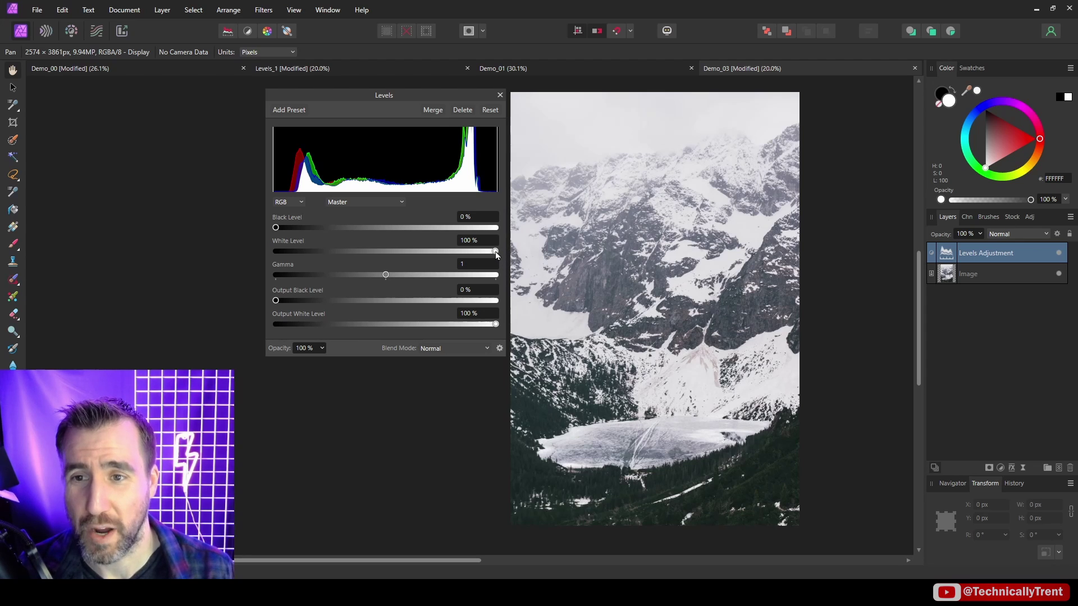
Set the snowy mountain photo's White Level to 90% and its Black Level to 12%
{"action": "left_click_drag", "start_coordinate": [496, 255], "coordinate": [474, 253]}
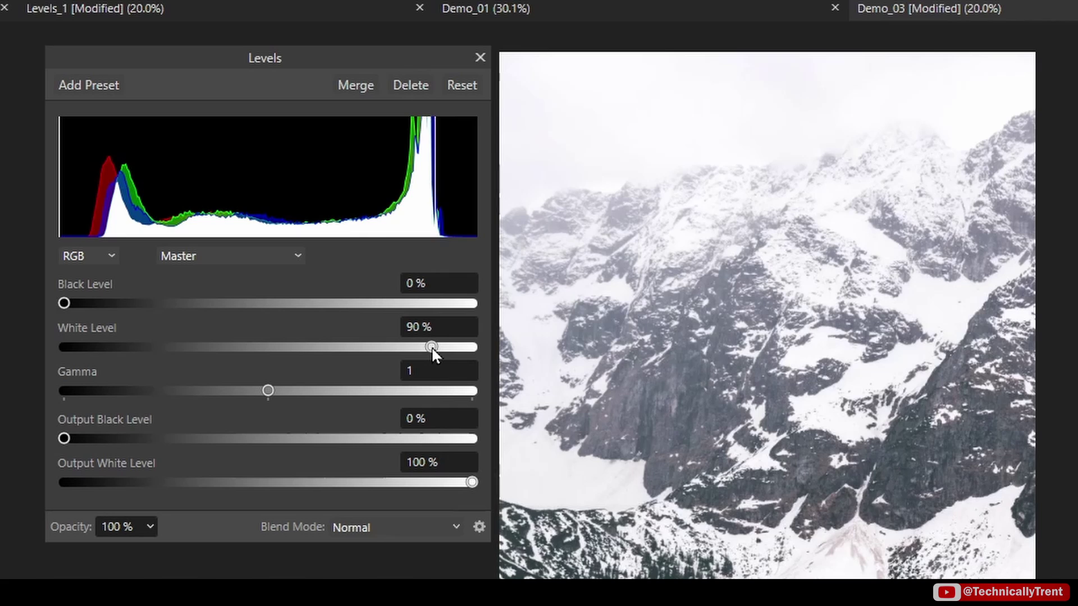
{"action": "left_click_drag", "start_coordinate": [431, 346], "coordinate": [428, 347]}
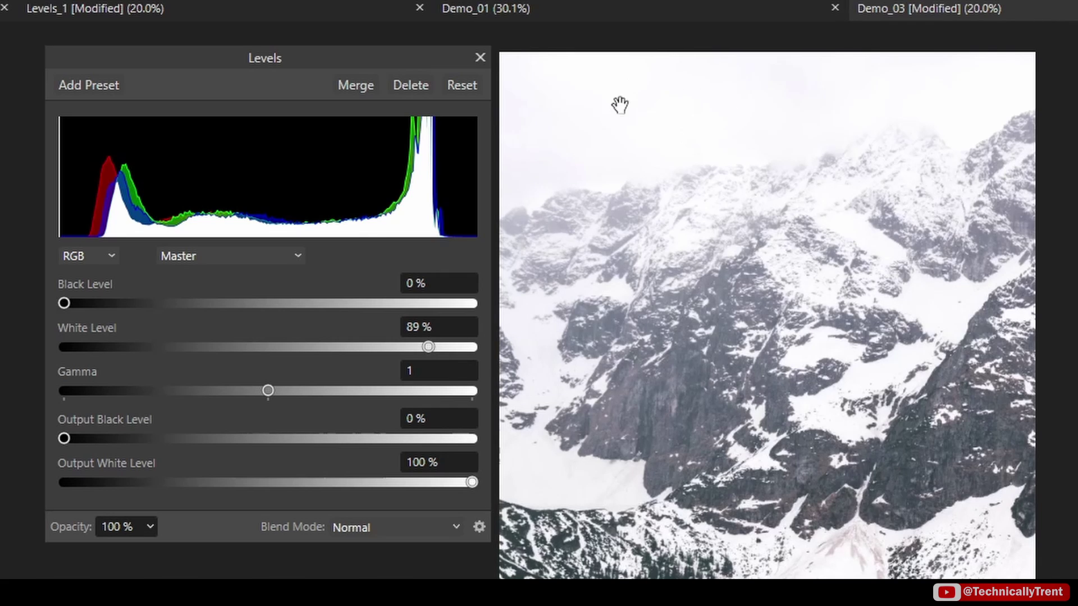
{"action": "key", "text": "ctrl+z"}
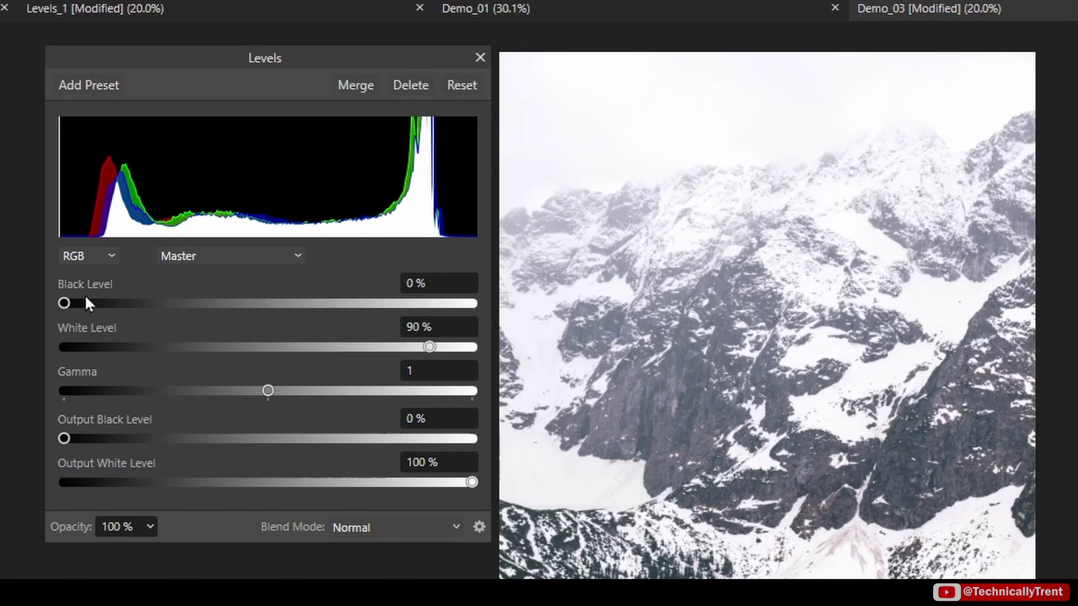
{"action": "left_click_drag", "start_coordinate": [63, 302], "coordinate": [113, 316]}
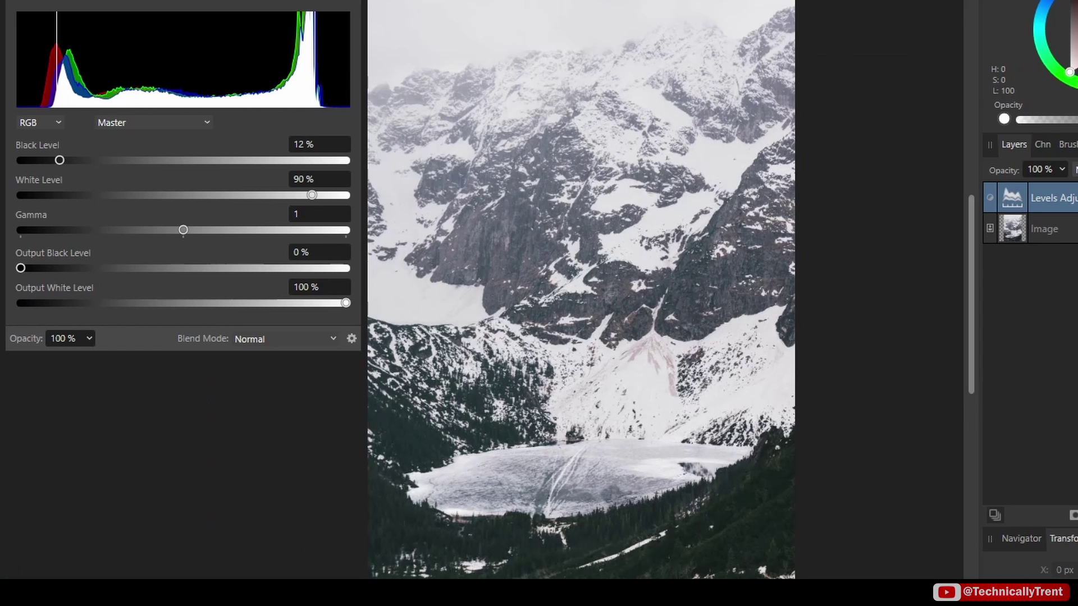
Toggle the Levels adjustment's visibility to compare the mountain photo before and after
{"action": "left_click", "coordinate": [990, 197]}
{"action": "left_click", "coordinate": [989, 197]}
{"action": "left_click", "coordinate": [990, 197]}
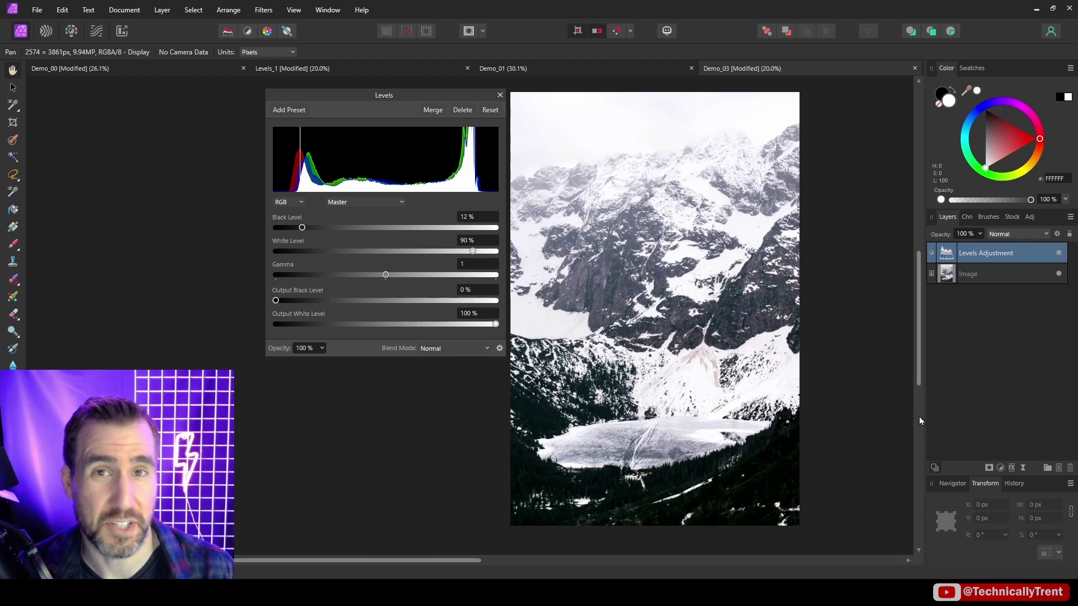
Test the mountain photo's Levels adjustment at 35% layer opacity and return it to 100%
{"action": "left_click", "coordinate": [983, 250]}
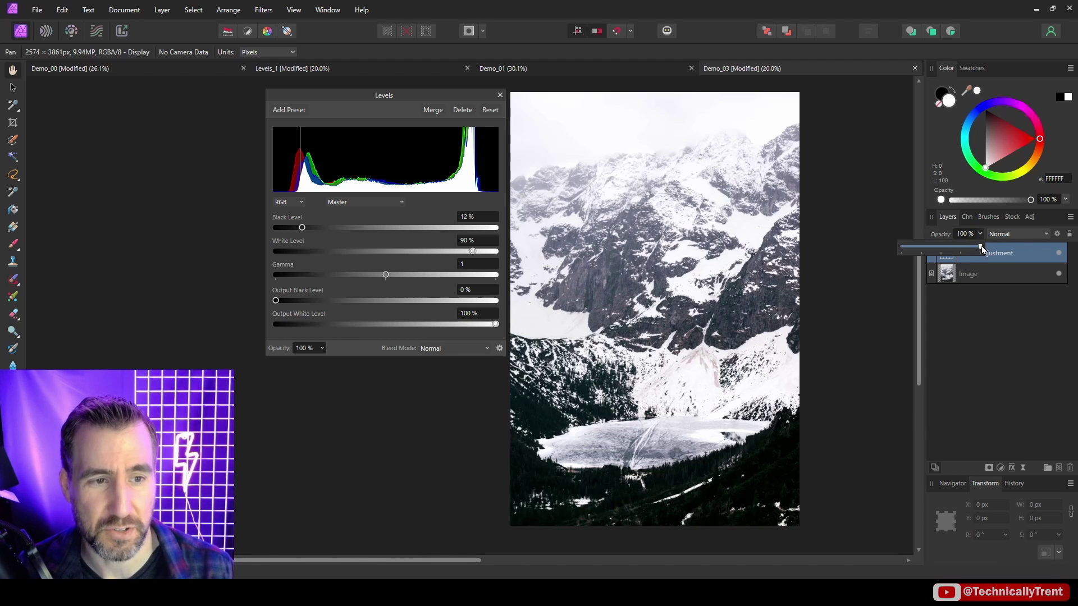
{"action": "left_click_drag", "start_coordinate": [982, 250], "coordinate": [949, 247]}
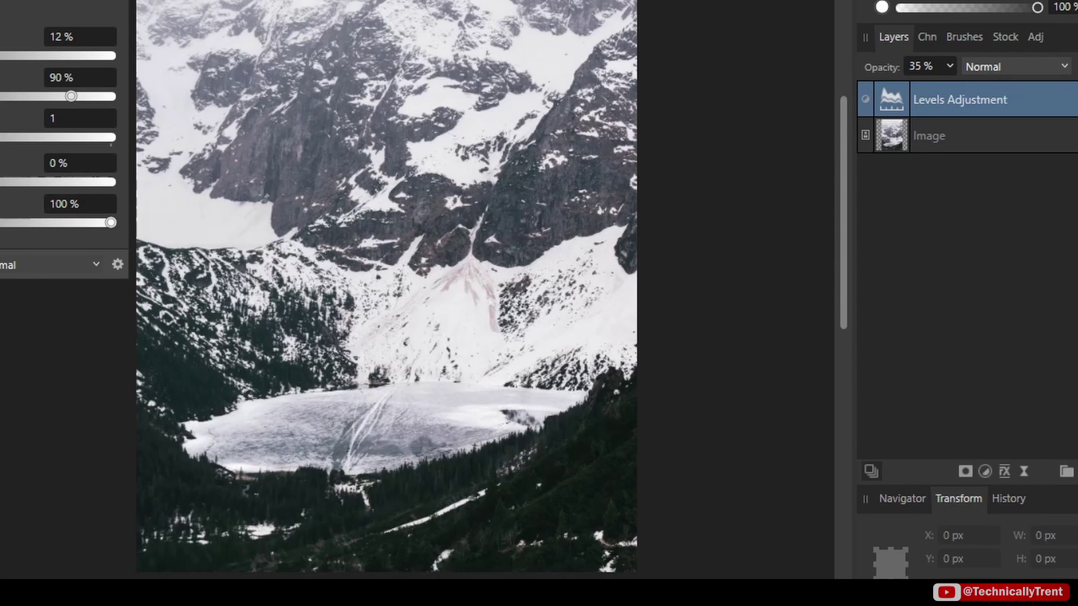
{"action": "left_click", "coordinate": [949, 65]}
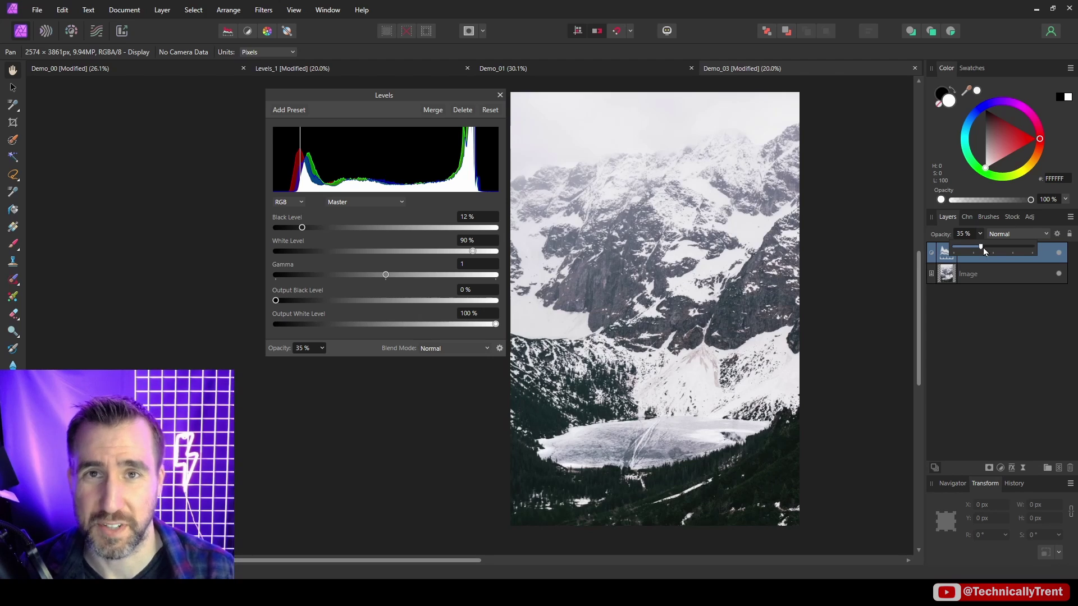
{"action": "left_click_drag", "start_coordinate": [954, 91], "coordinate": [1012, 91]}
{"action": "left_click_drag", "start_coordinate": [1016, 248], "coordinate": [1034, 249]}
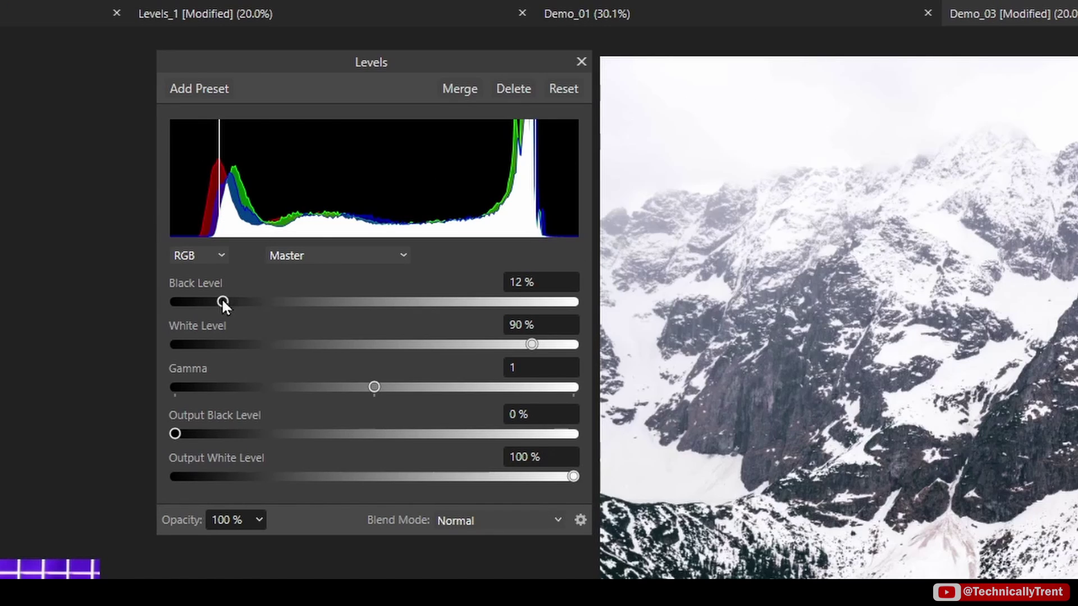
{"action": "mouse_move", "coordinate": [220, 298]}
{"action": "left_mouse_down"}
{"action": "mouse_move", "coordinate": [166, 301]}
{"action": "mouse_move", "coordinate": [225, 322]}
{"action": "left_mouse_up"}
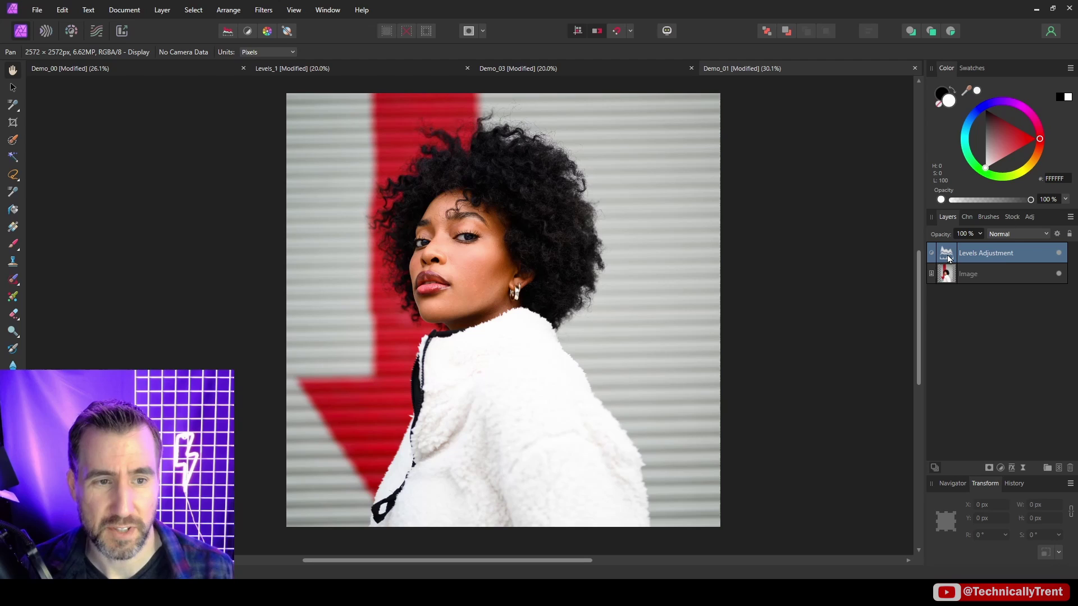
Open the portrait's Levels adjustment and show the Histogram panel above its dialog
{"action": "double_click", "coordinate": [948, 257]}
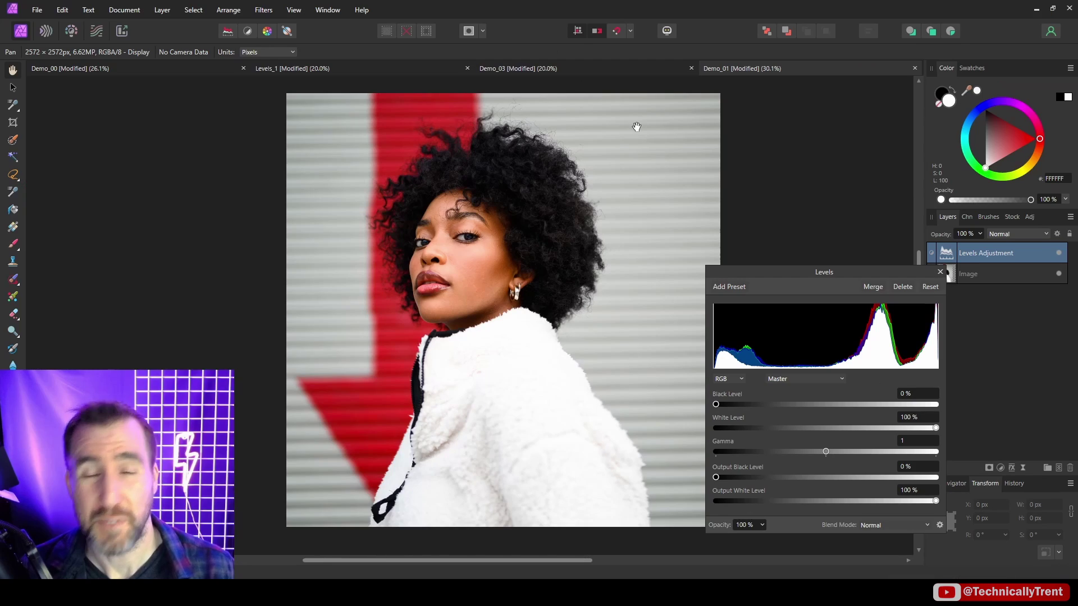
{"action": "left_click", "coordinate": [328, 9]}
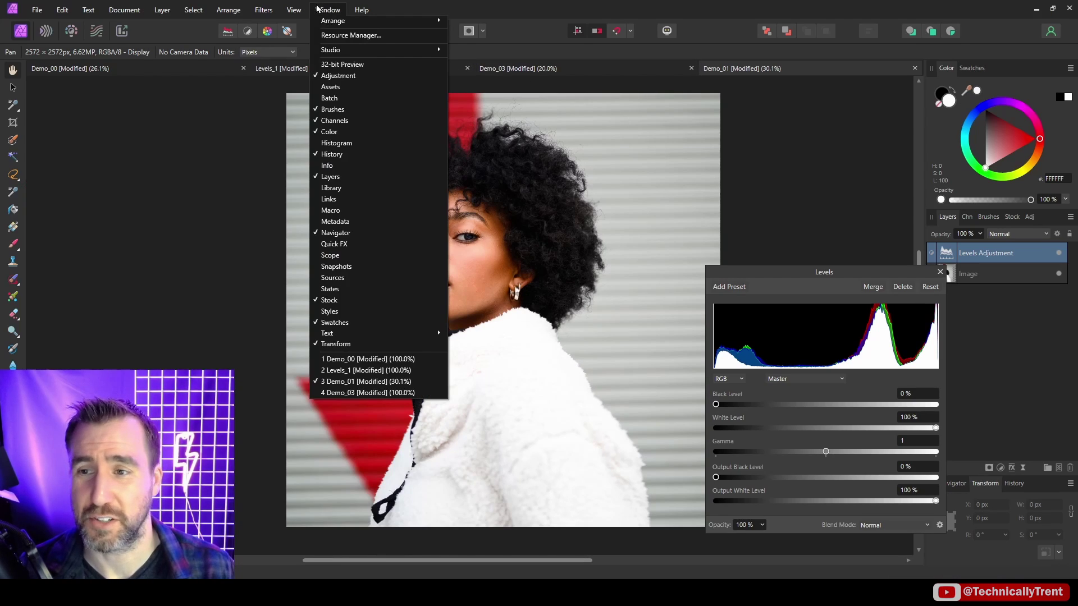
{"action": "left_click", "coordinate": [369, 143]}
{"action": "left_click_drag", "start_coordinate": [772, 91], "coordinate": [782, 102]}
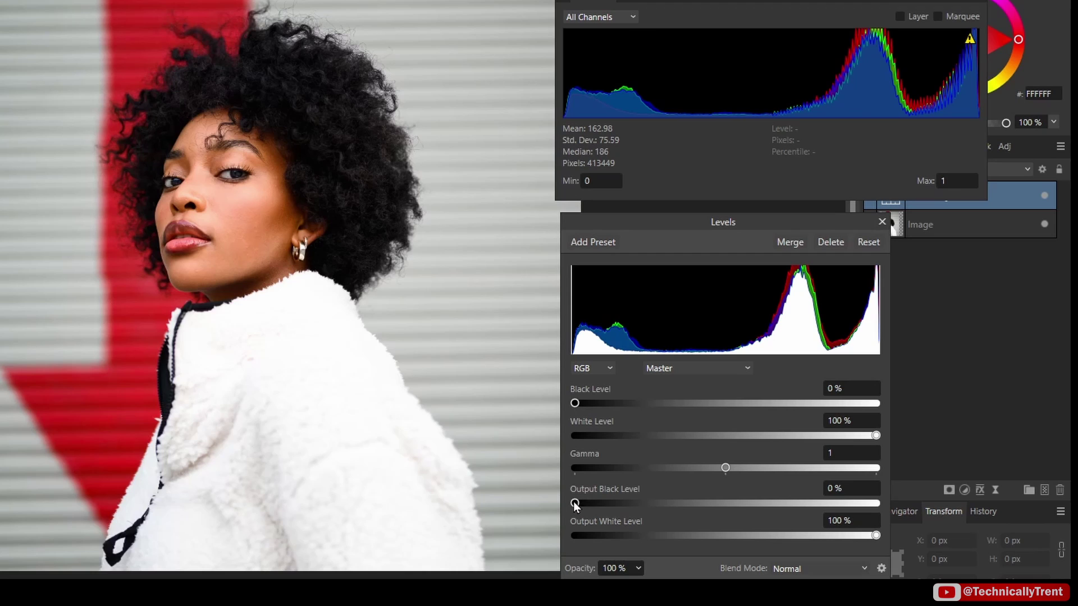
Test the portrait's Output Black Level at 34% with Output White Level at 69% and 67%, and return them to 0% and 100%
{"action": "left_click_drag", "start_coordinate": [581, 504], "coordinate": [679, 505]}
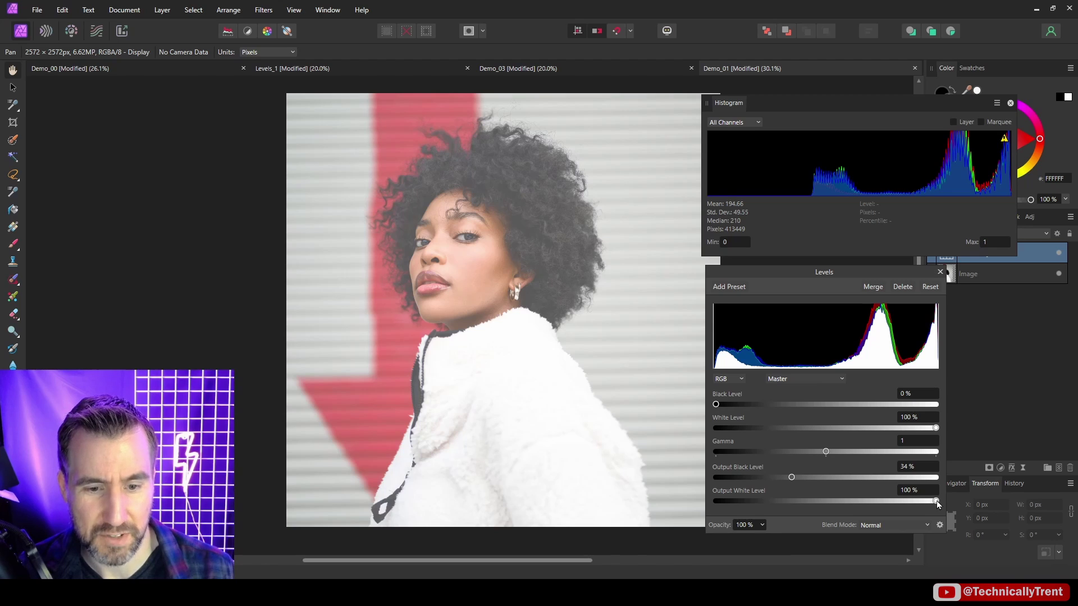
{"action": "left_click_drag", "start_coordinate": [936, 503], "coordinate": [866, 505]}
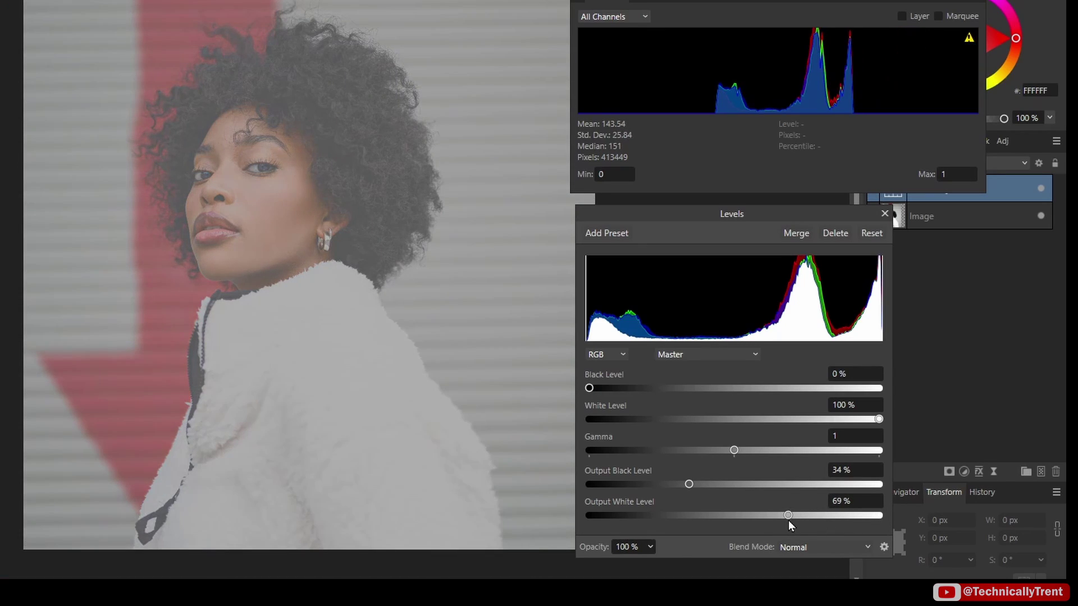
{"action": "left_click_drag", "start_coordinate": [789, 520], "coordinate": [782, 521]}
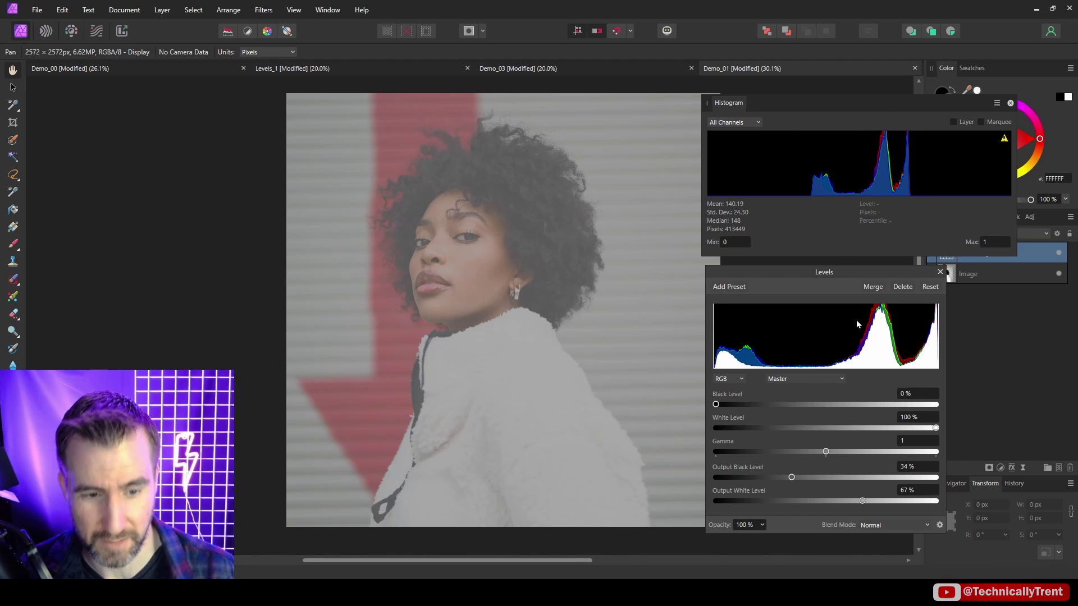
{"action": "left_click_drag", "start_coordinate": [792, 477], "coordinate": [839, 502]}
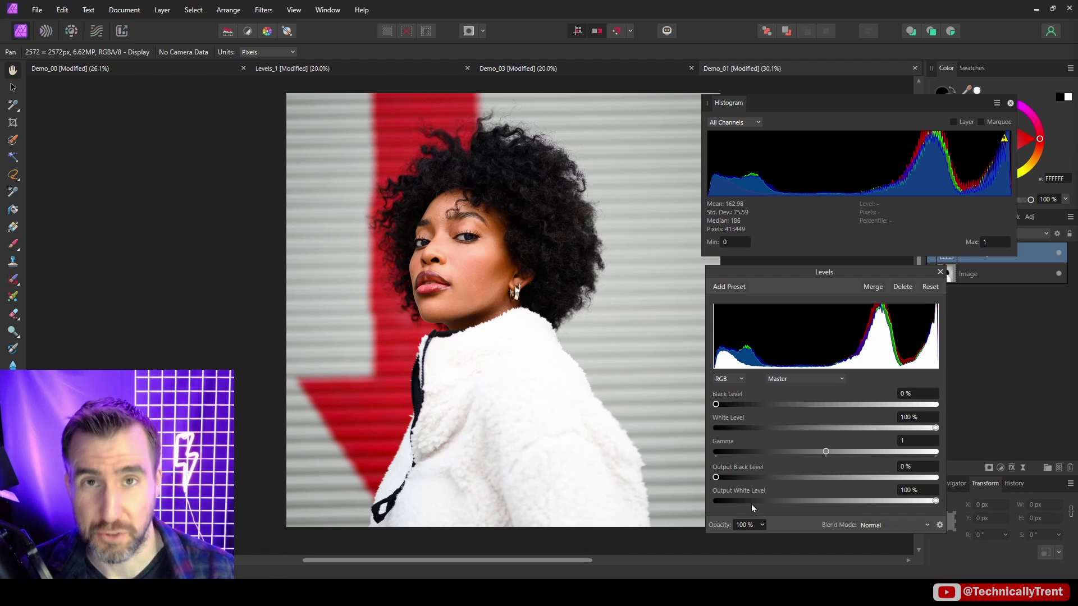
{"action": "left_click_drag", "start_coordinate": [716, 482], "coordinate": [733, 482]}
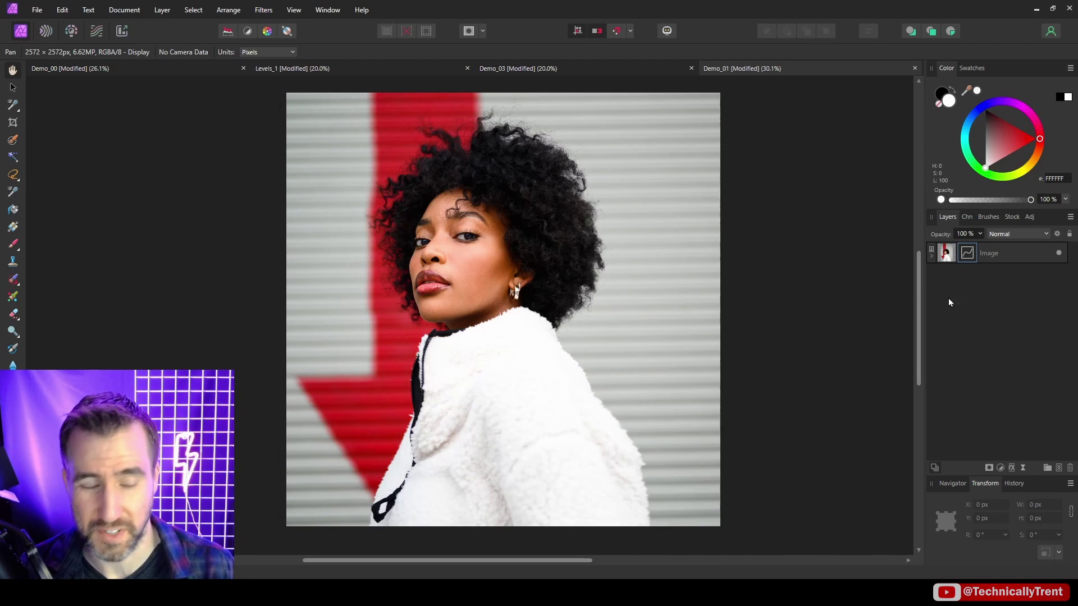
Add a Curves adjustment above the portrait image and reposition its dialog beside the face
{"action": "left_click", "coordinate": [1001, 467]}
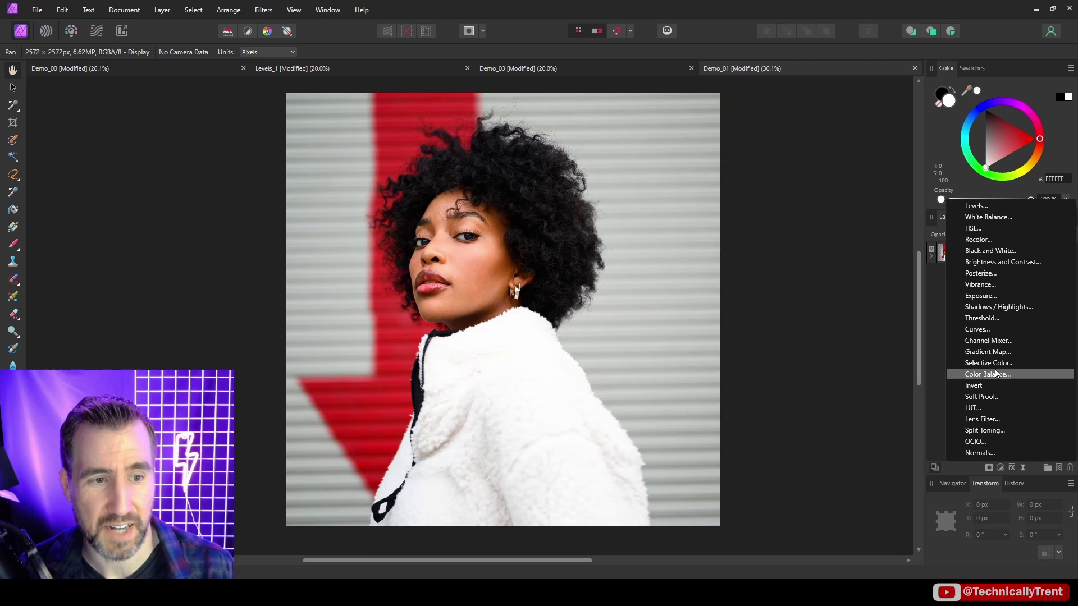
{"action": "left_click", "coordinate": [991, 337]}
{"action": "left_click_drag", "start_coordinate": [867, 126], "coordinate": [856, 105]}
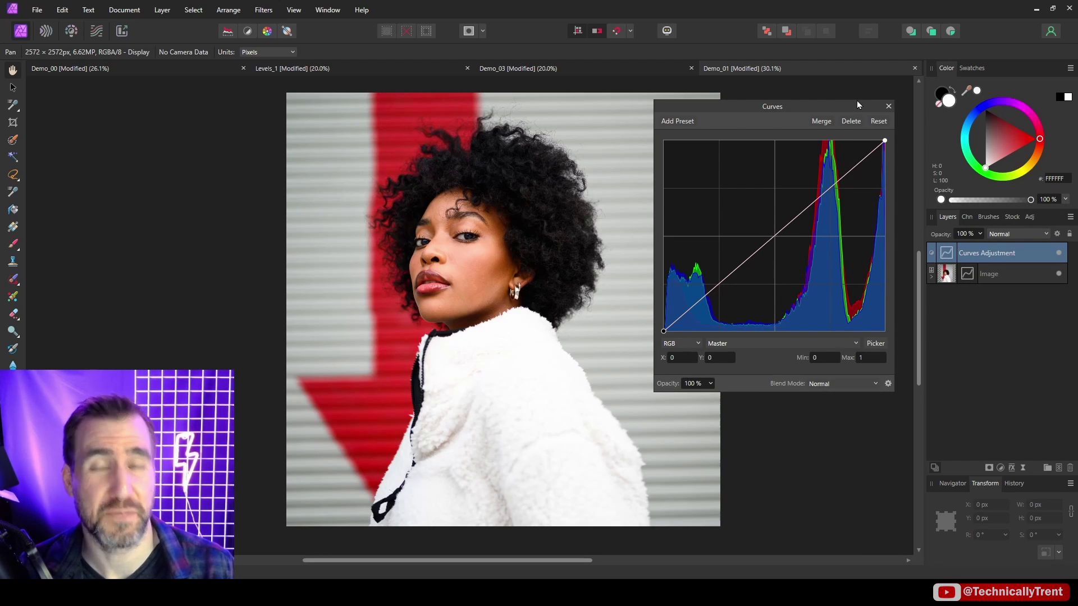